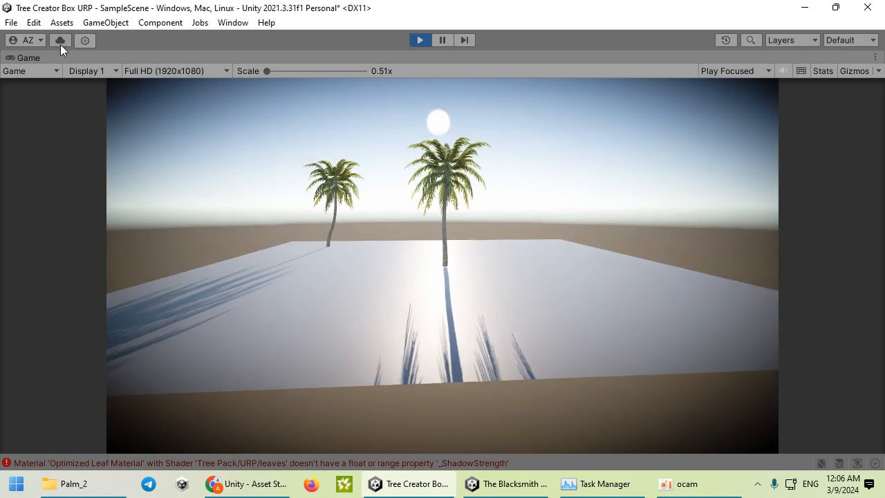
Fly the camera around both palm trees in the running game to examine their foliage and trunks from several distances and angles
key("w")
key("d")
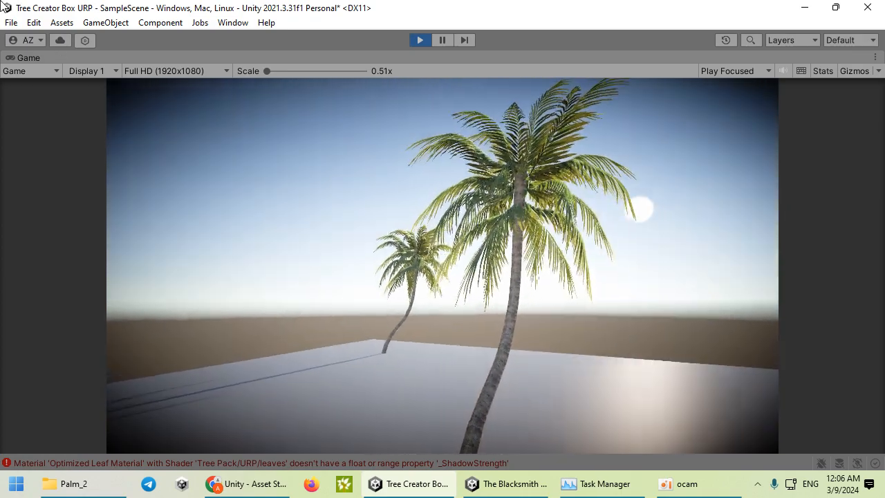
key("s")
key("w")
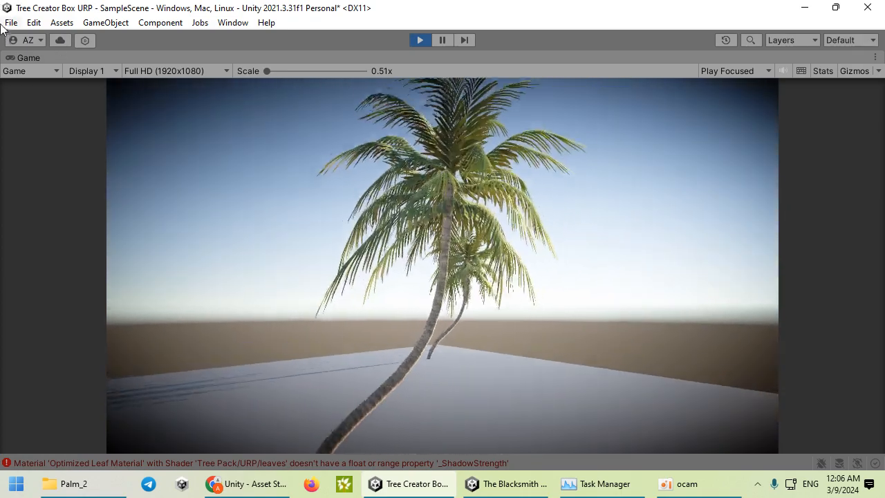
key("s")
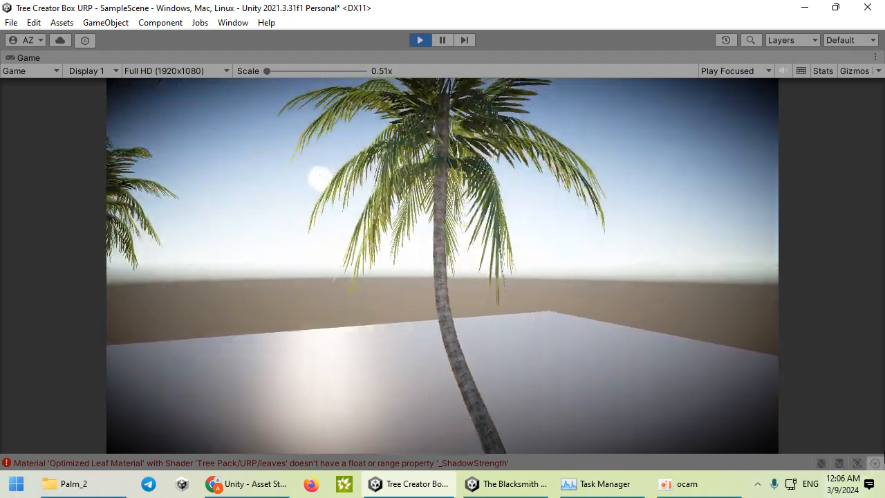
key("w")
key("d")
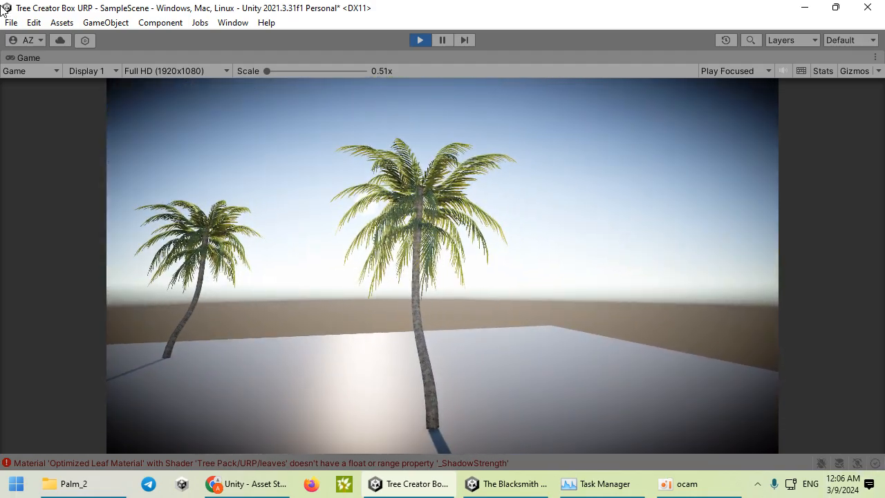
Restore the full editor layout from the maximized Game view and bring up the selected tree's Optimized Leaf Material settings beside the Game view
double_click(330, 58)
left_click(446, 40)
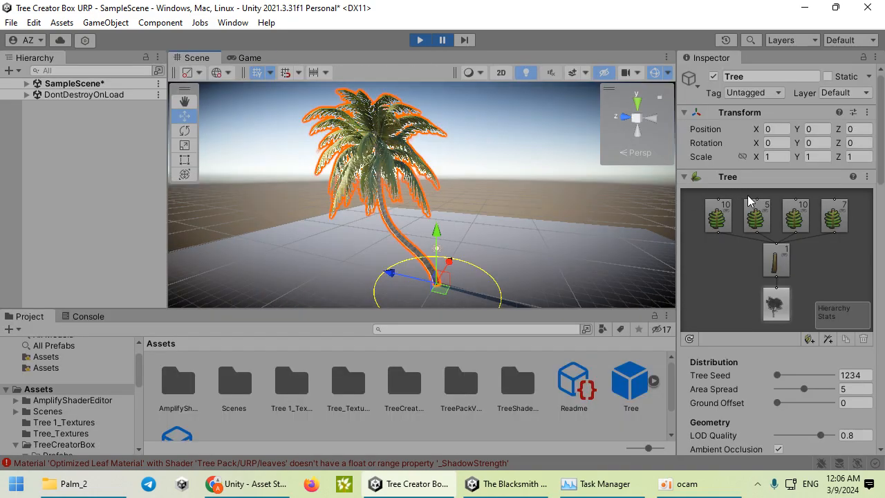
scroll(796, 236, "down", 5)
key("ctrl+shift+p")
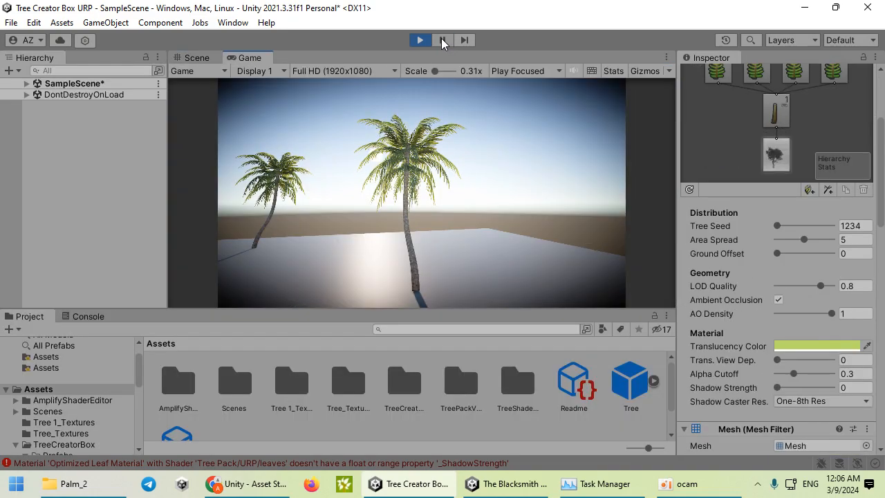
scroll(781, 277, "down", 10)
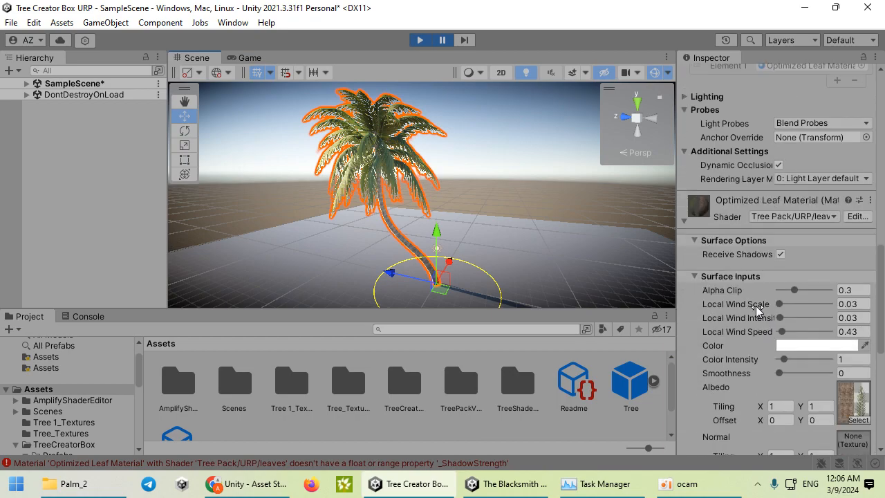
left_click(267, 58)
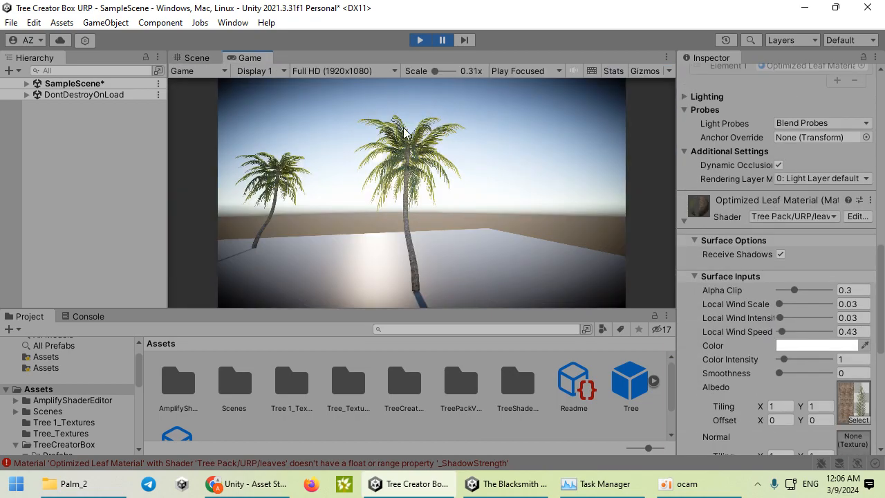
Widen the Inspector and set the leaf material's translucency Strength and Shadow to 1
scroll(732, 283, "down", 4)
left_click_drag(677, 258, 609, 277)
scroll(660, 311, "down", 4)
mouse_move(733, 268)
left_mouse_down()
mouse_move(746, 270)
mouse_move(723, 279)
left_mouse_up()
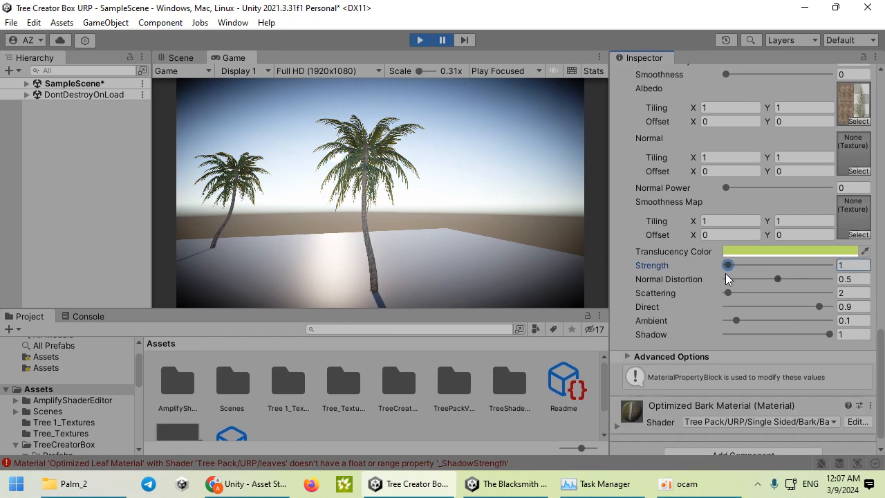
left_click_drag(769, 338, 829, 335)
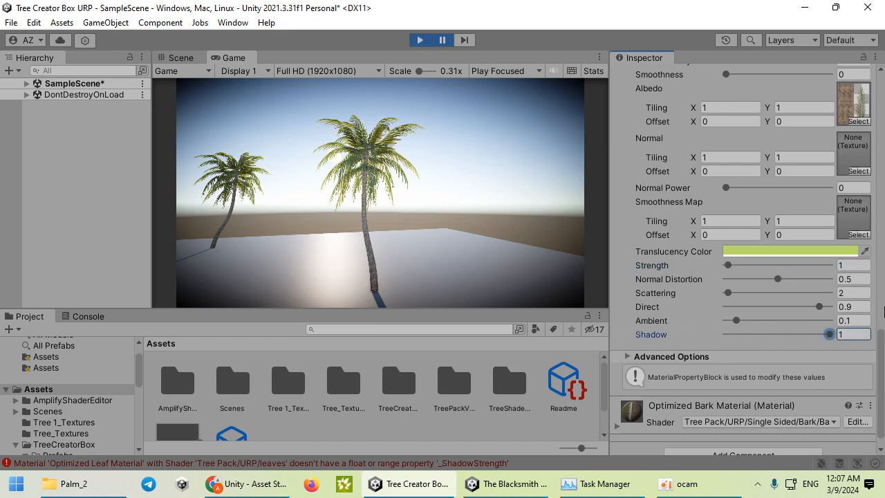
Set the leaf material's Local Wind Scale to 0.259, Local Wind Intensity to 0.34 and Local Wind Speed to 1.42, and resume play
scroll(737, 257, "up", 5)
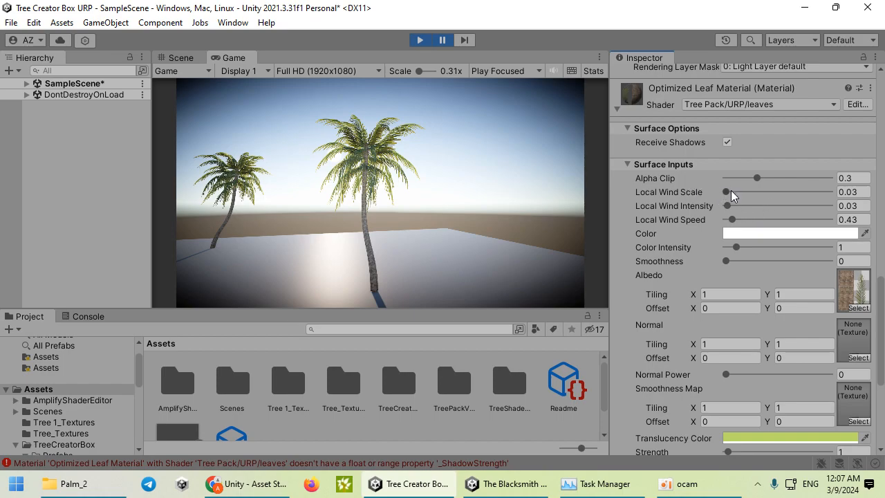
left_click(749, 192)
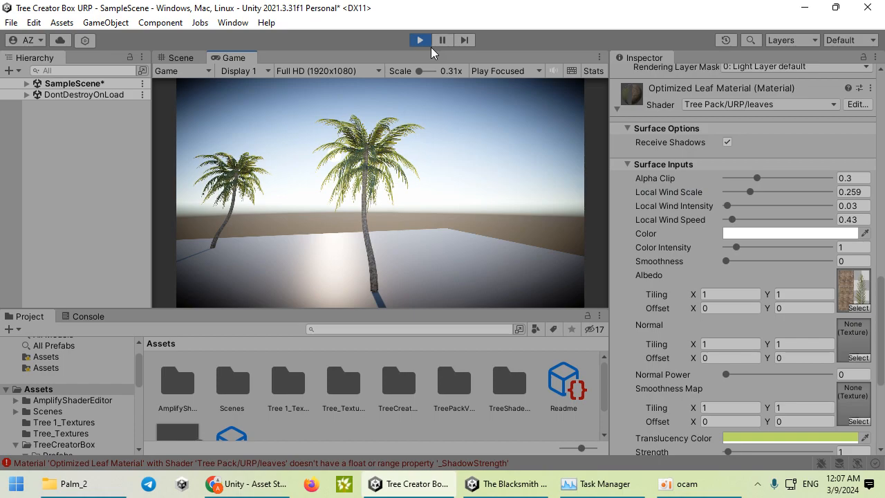
left_click(744, 206)
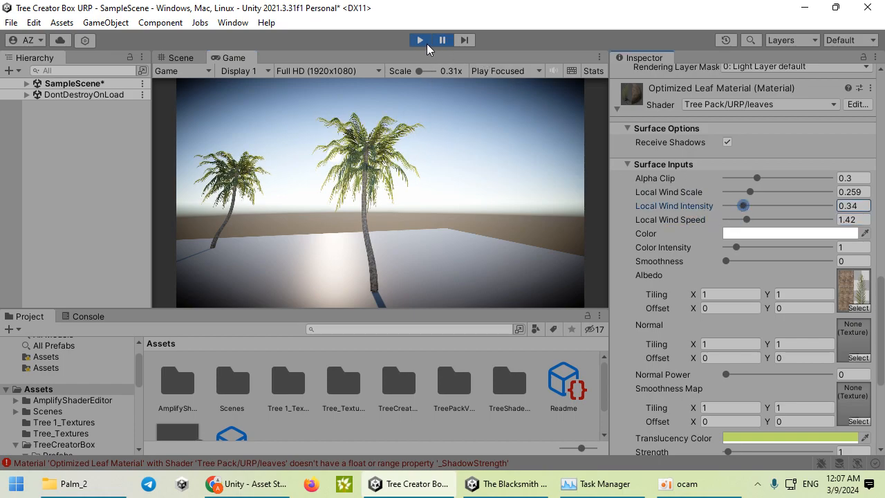
left_click(441, 40)
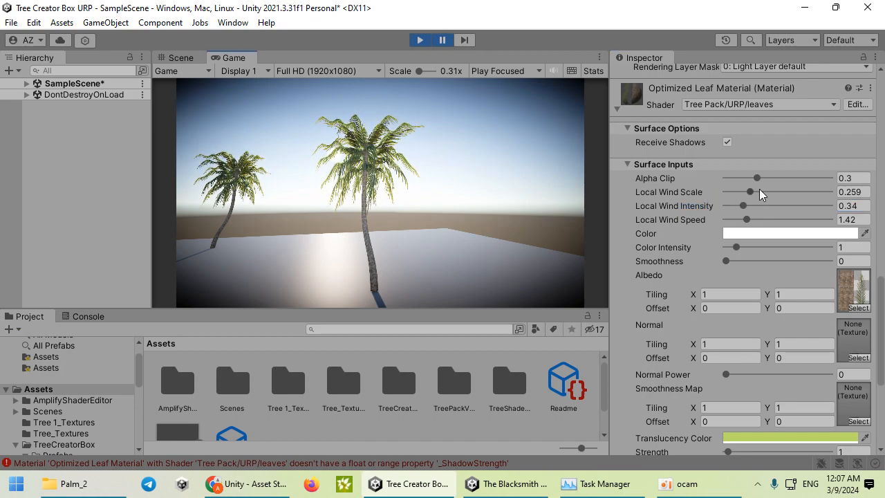
Set the leaf material's Local Wind Scale to 0.697, Local Wind Intensity to 0.84 and Local Wind Speed to 2.26, and resume play
left_click_drag(747, 205, 736, 206)
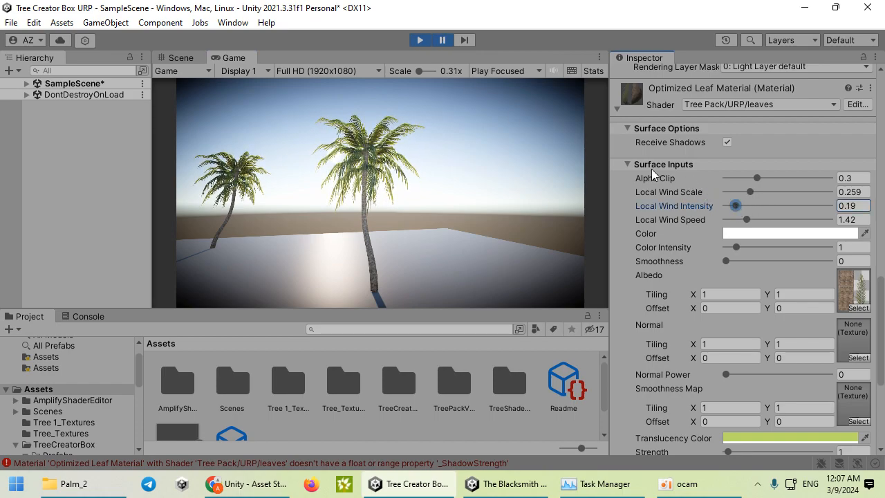
left_click(775, 192)
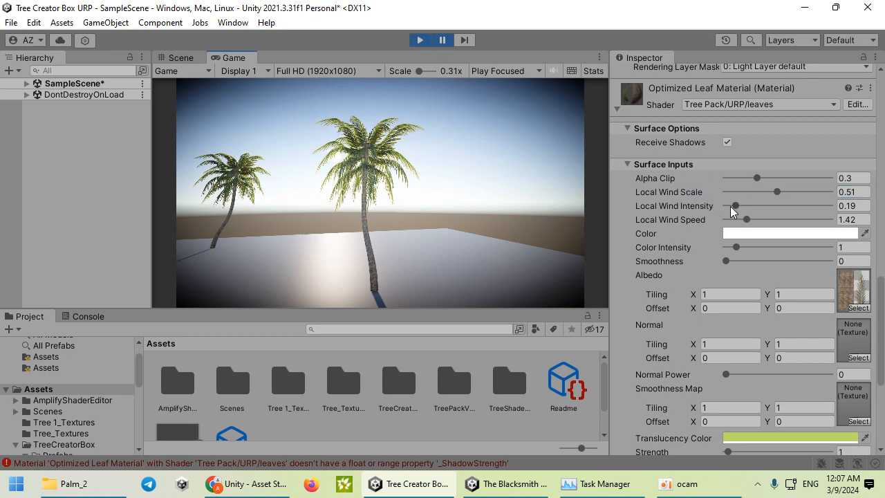
left_click_drag(754, 219, 797, 192)
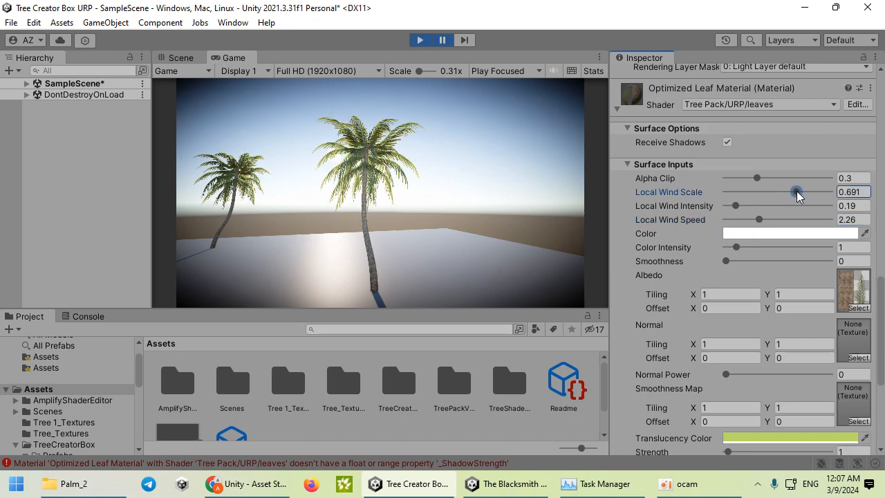
left_click(770, 205)
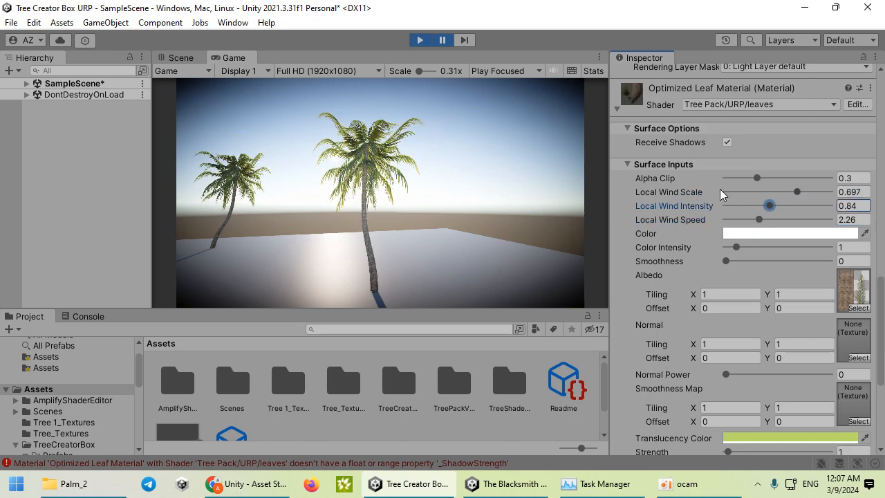
left_click(448, 46)
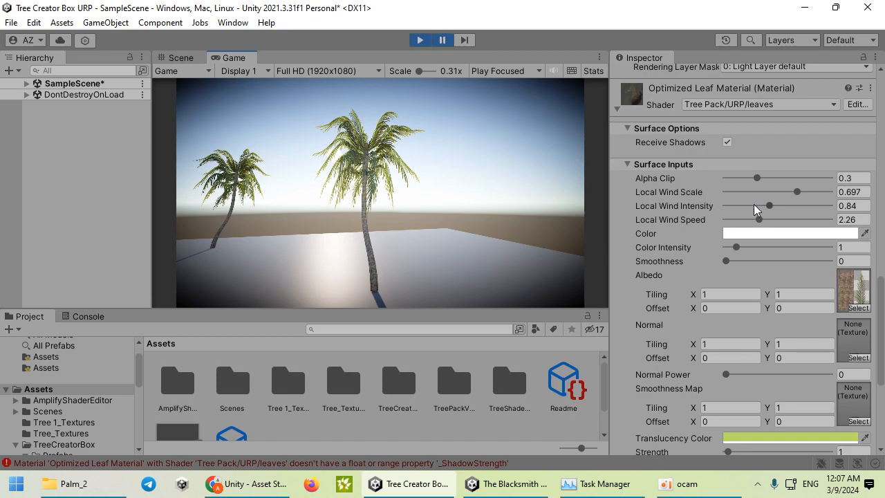
Set the leaf material's Local Wind Scale to 0.542 and Local Wind Intensity to 0.33, and resume play to preview the motion
left_click(749, 207)
left_click(766, 192)
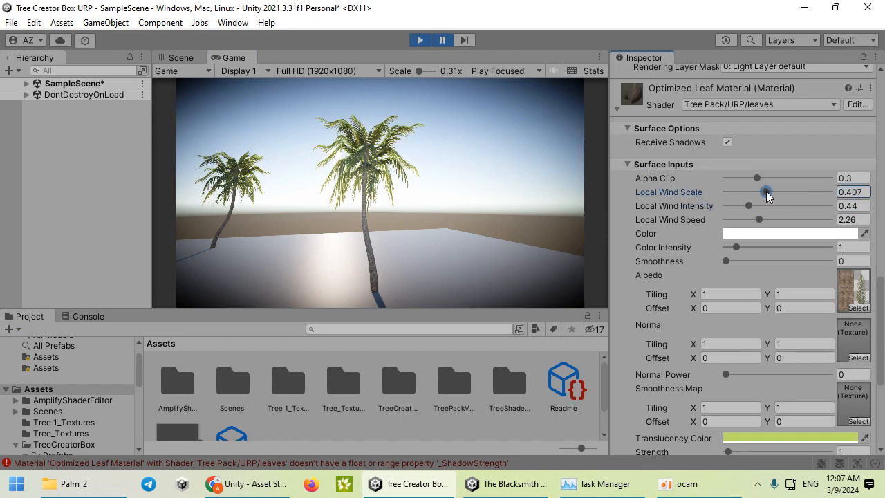
left_click(780, 192)
left_click(742, 206)
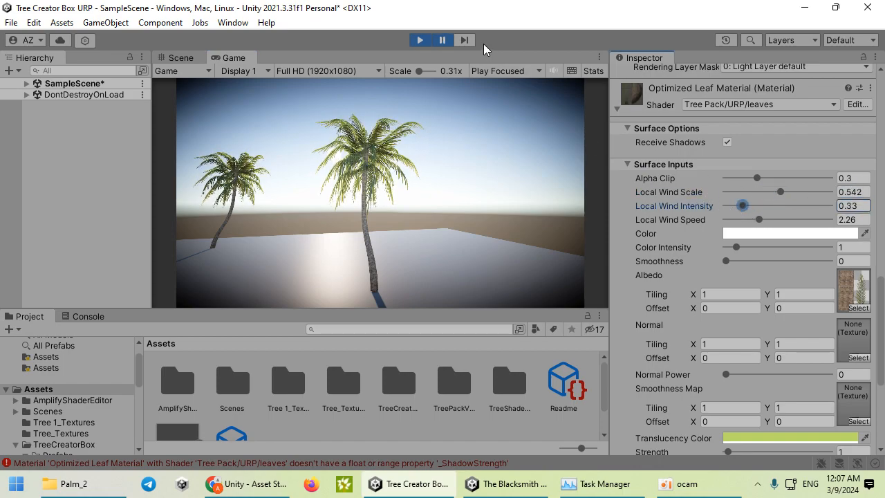
left_click(448, 44)
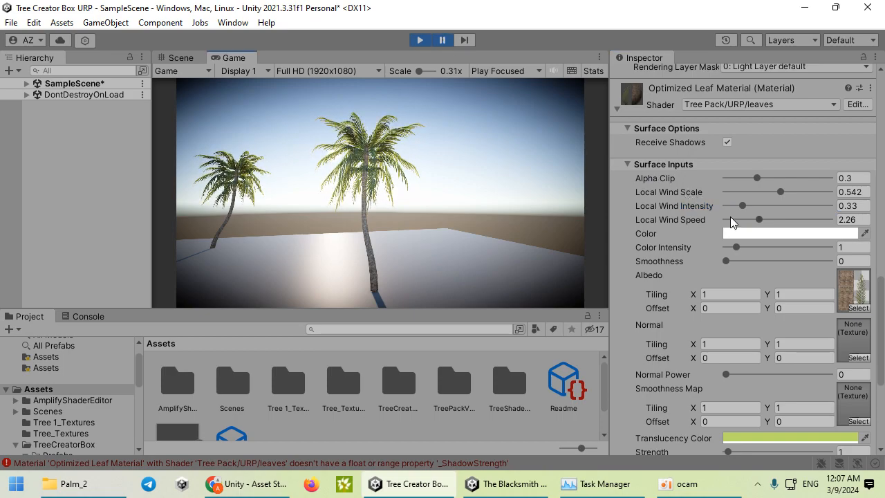
Set Local Wind Scale to 0.471, Local Wind Intensity to 0.18 and Local Wind Speed to 4.49, and maximize the Game view to preview them
left_click(744, 194)
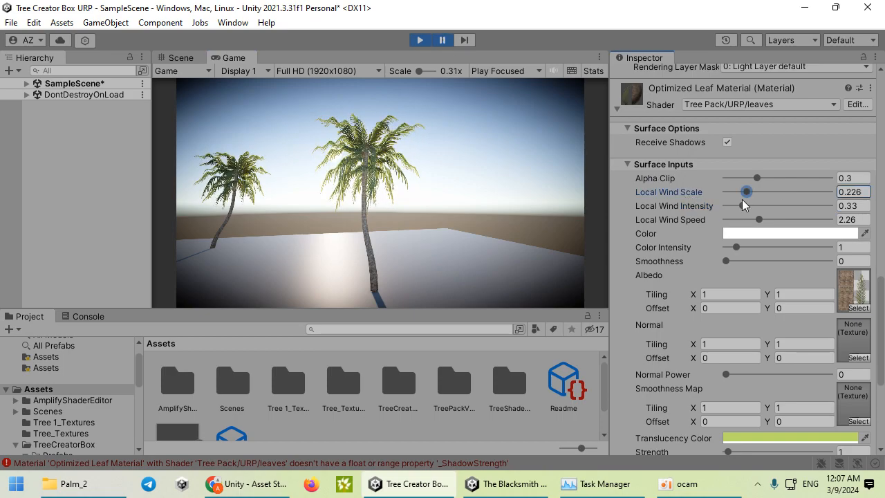
left_click_drag(737, 207, 774, 197)
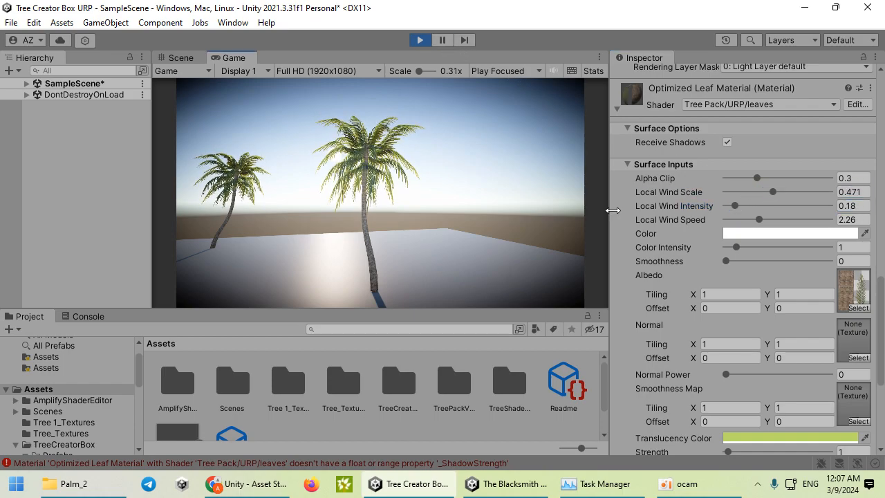
left_click_drag(783, 220, 793, 220)
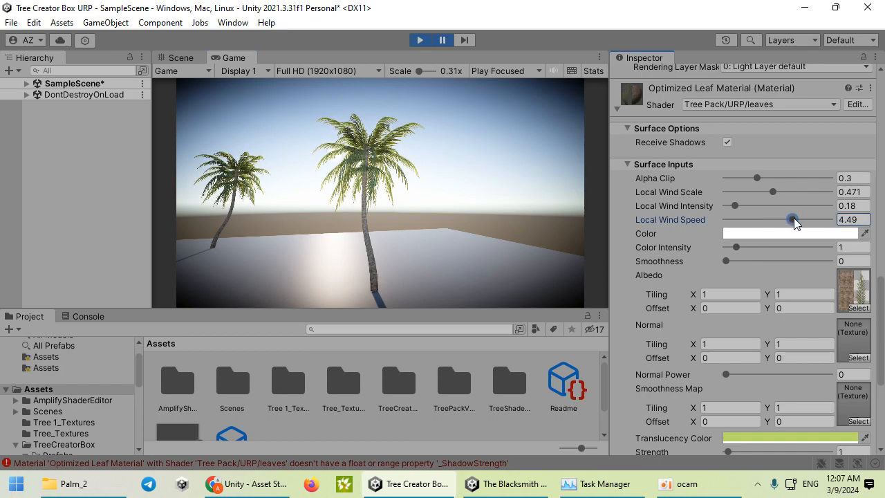
double_click(246, 58)
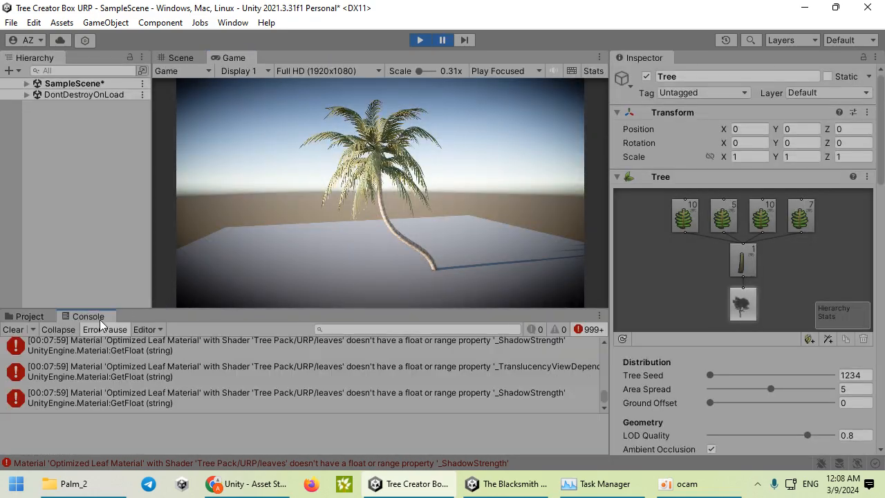
Select SampleScene's Wind object, set its wind controller's Speed to 0.87 and World Frequency to 0.028, and resume play
left_click(55, 316)
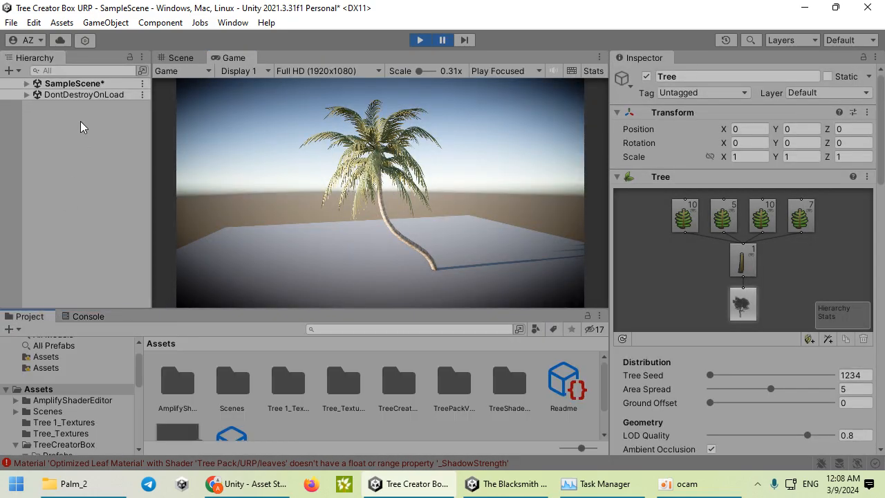
left_click(27, 83)
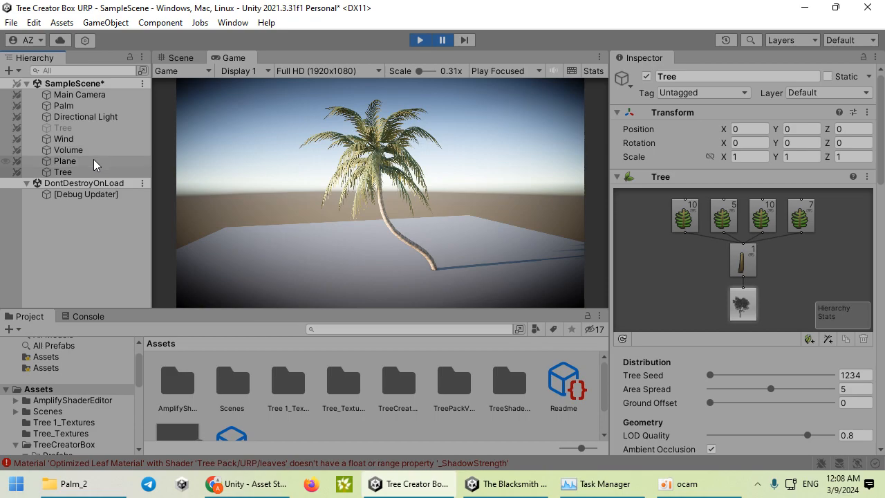
left_click(96, 139)
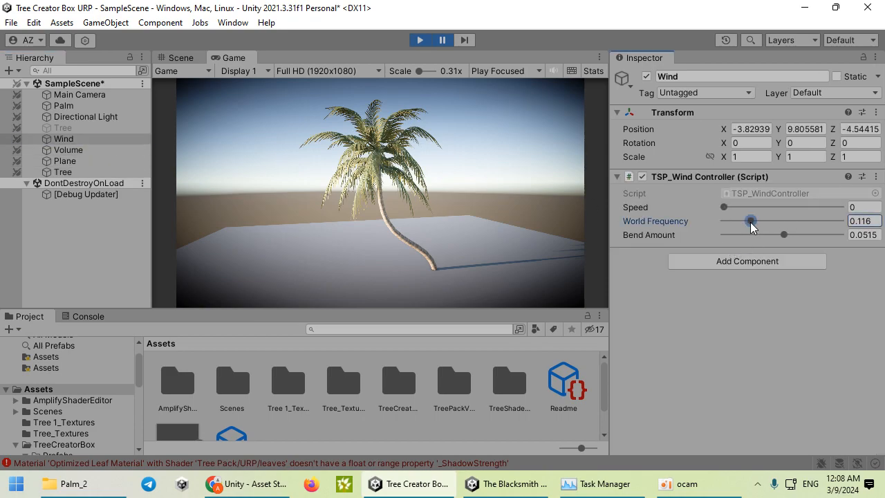
left_click_drag(738, 208, 744, 207)
left_click_drag(752, 221, 729, 221)
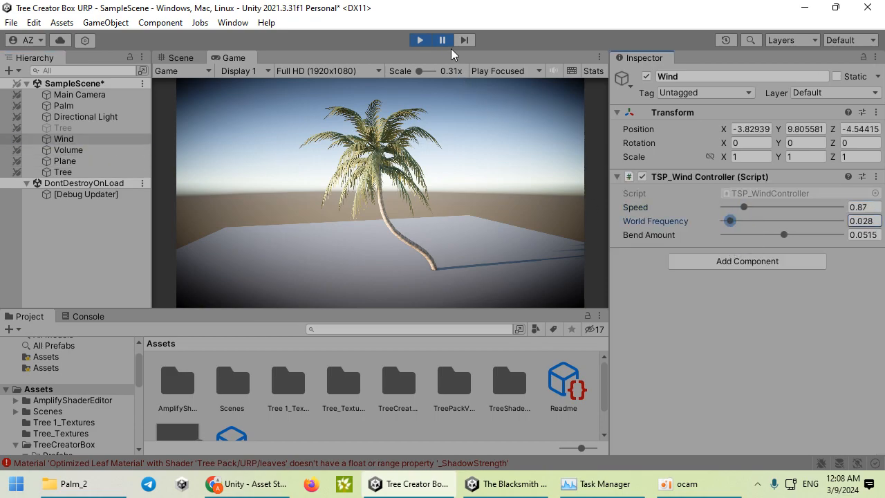
left_click(443, 43)
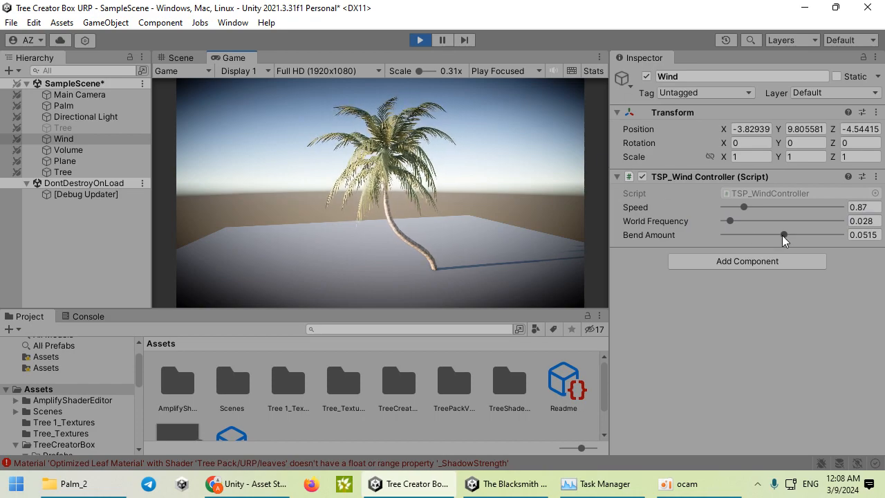
Set the wind controller's Bend Amount to 0.0763 and Speed to 3.23, and preview both palms in the game
left_click_drag(783, 235, 813, 235)
left_click_drag(757, 205, 799, 206)
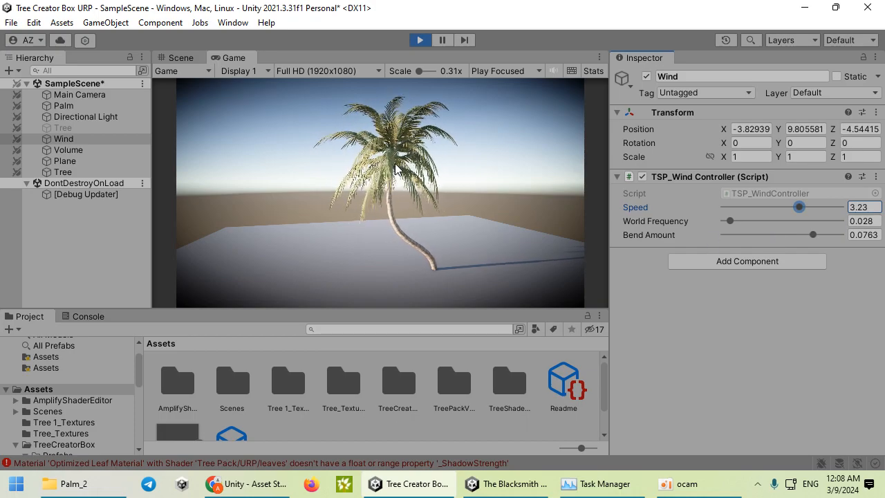
left_click(446, 158)
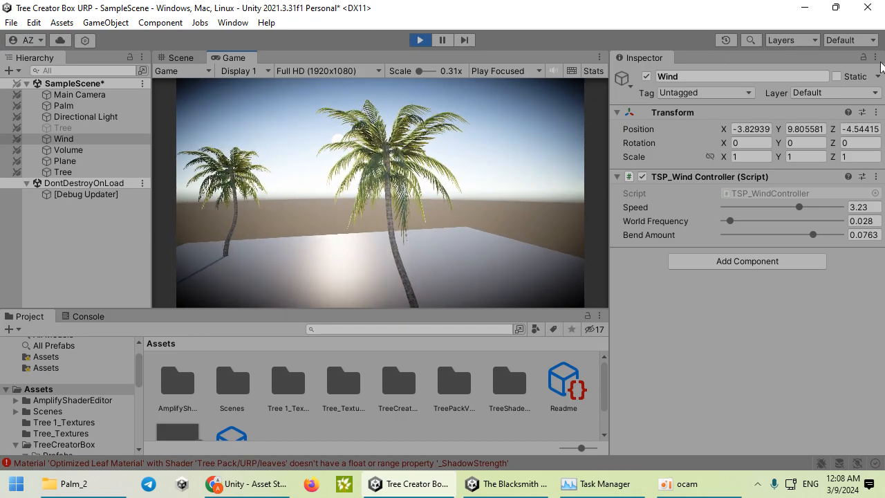
Set the wind controller's Bend Amount to 0.0758, reduce Speed and World Frequency to 0, and locate its TSP_WindController script in the project
left_click_drag(742, 222, 812, 235)
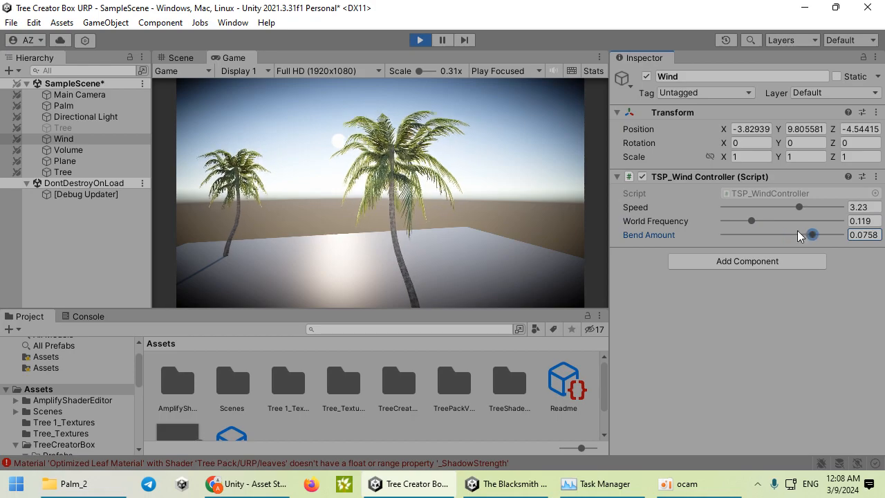
left_click(763, 207)
left_click_drag(765, 217, 718, 207)
left_click(783, 196)
left_click(743, 220)
left_click_drag(770, 221, 575, 173)
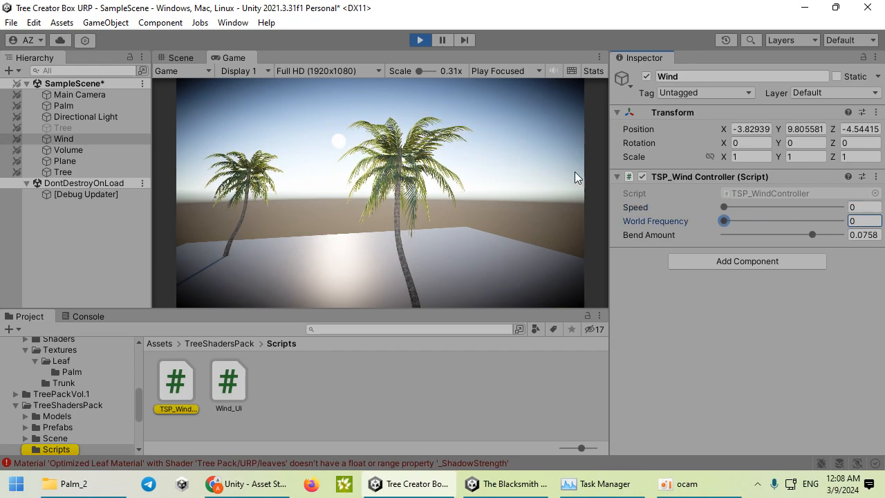
Return to the Scene view, select the second Tree object, and exit play mode
left_click(181, 57)
left_click(302, 154)
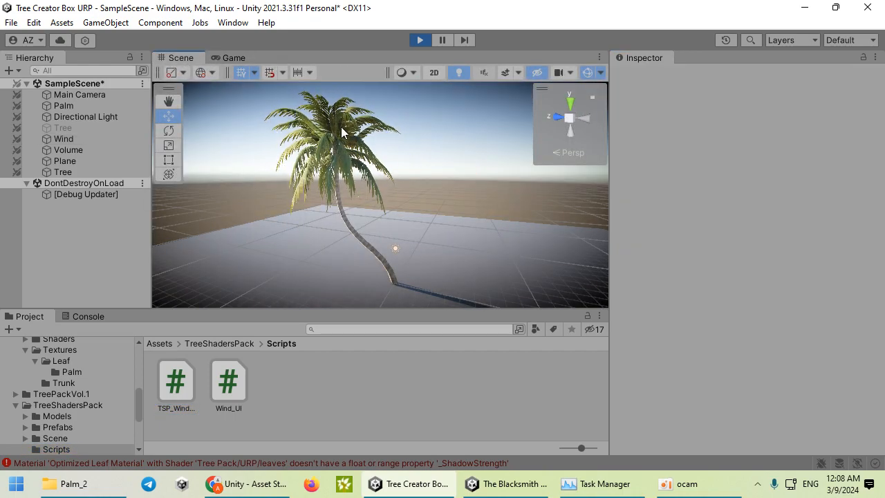
left_click(130, 173)
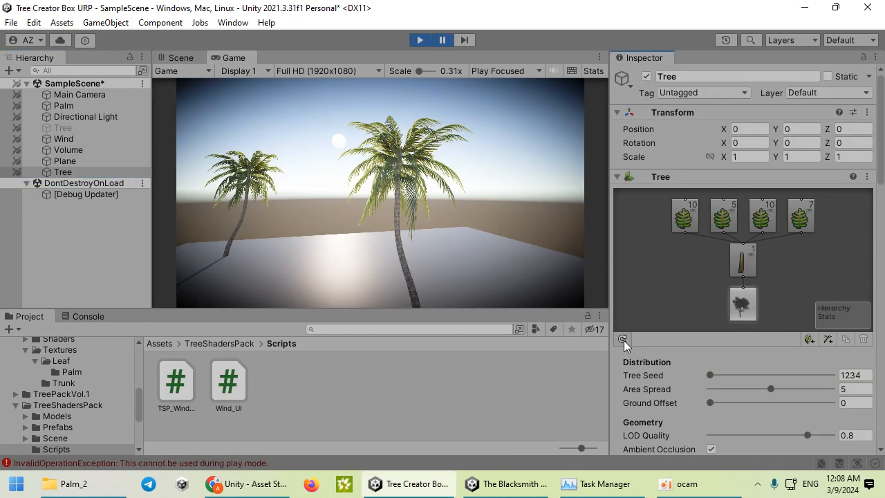
left_click(419, 40)
In the palm's Optimized Leaf Material, set Local Wind Speed to 0 and Local Wind Scale to 0.03
right_click_drag(299, 194, 299, 180)
scroll(299, 180, "down", 3)
scroll(628, 251, "down", 15)
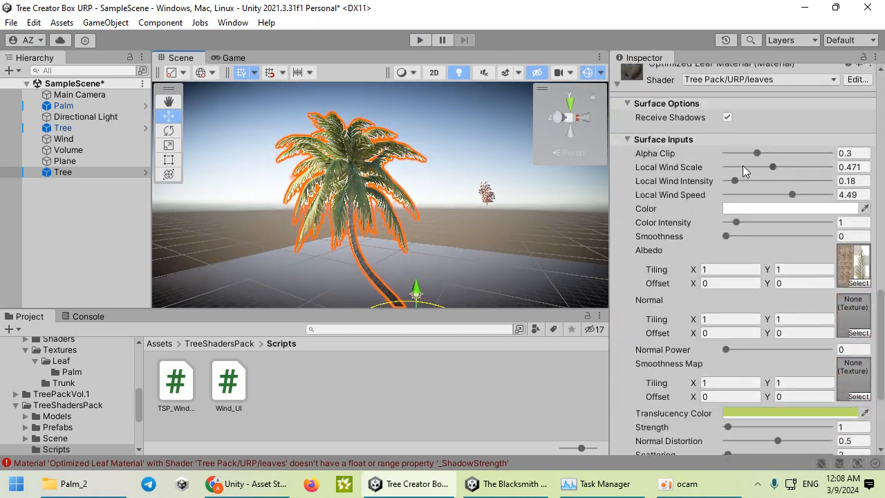
left_click_drag(735, 194, 716, 194)
left_click(485, 146)
right_click_drag(414, 199, 390, 197)
key("w")
key("s")
left_click(391, 198)
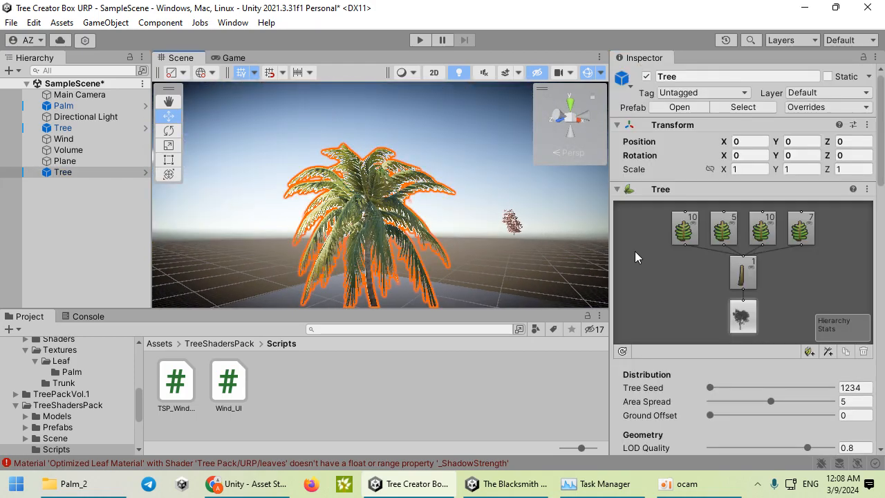
scroll(650, 276, "down", 12)
scroll(707, 285, "down", 3)
left_click_drag(735, 279, 723, 280)
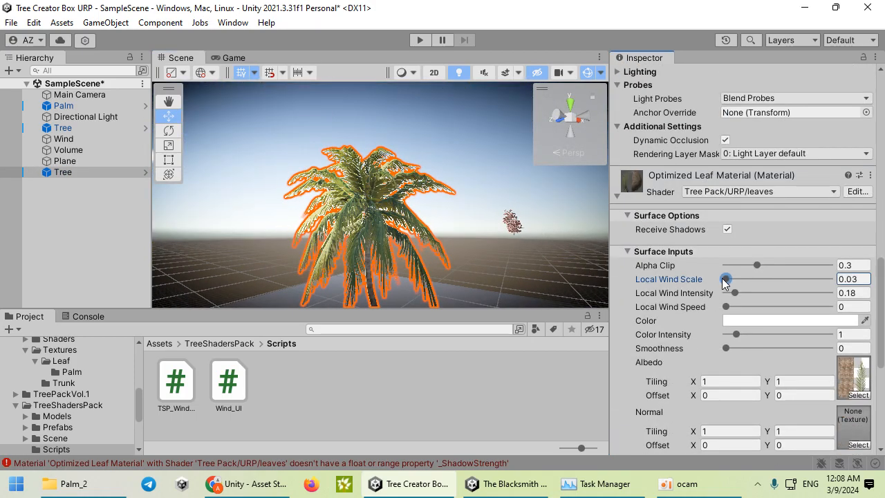
Enlarge the Scene view's height and frame the selected palm tree in it
left_click(481, 152)
right_click_drag(481, 152, 373, 279)
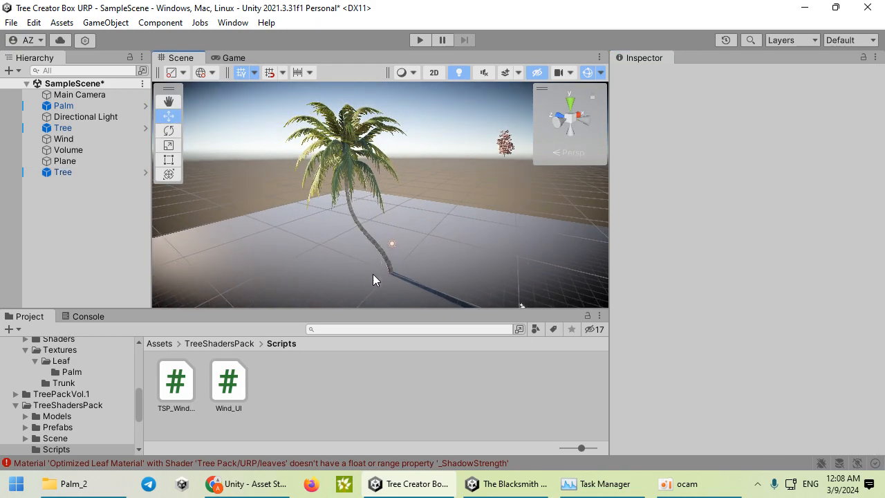
left_click_drag(380, 305, 380, 364)
right_click_drag(370, 357, 379, 256)
left_click(379, 256)
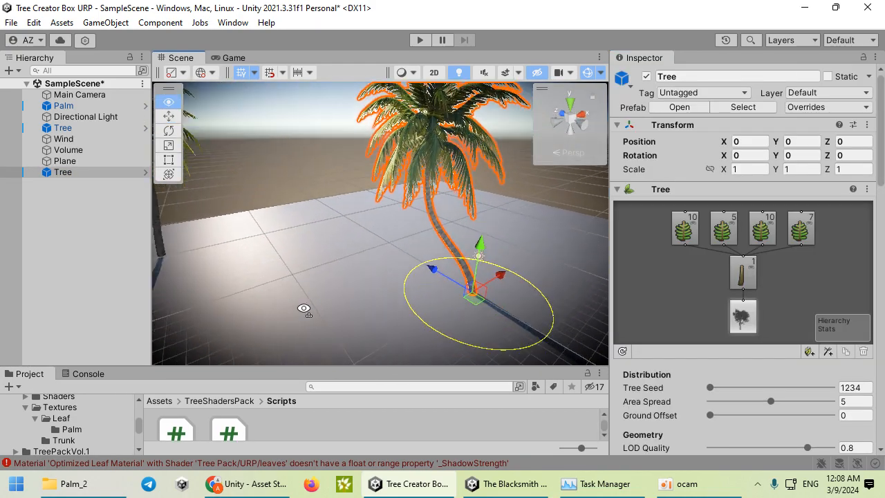
right_click_drag(296, 302, 390, 223)
key("f")
Adjust the Seek Sun strength of the palm's trunk branch group and compare the trunk's bend in the scene
left_click(743, 273)
scroll(698, 322, "down", 10)
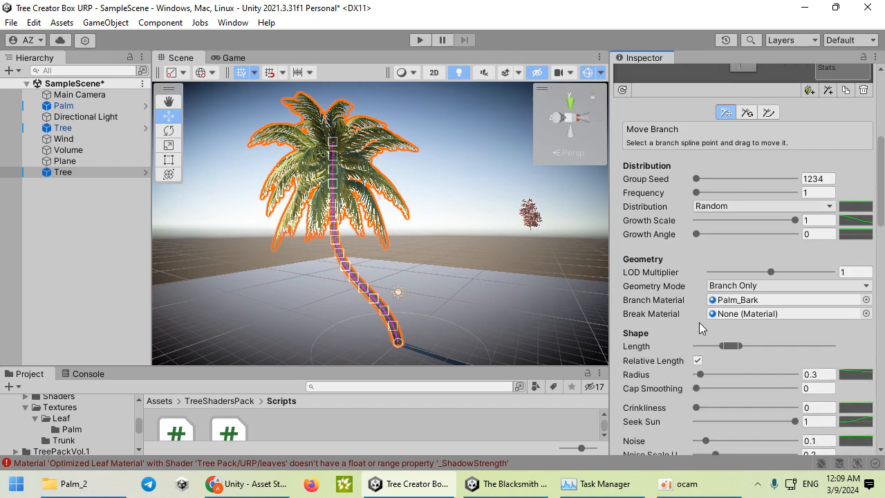
scroll(711, 307, "down", 1)
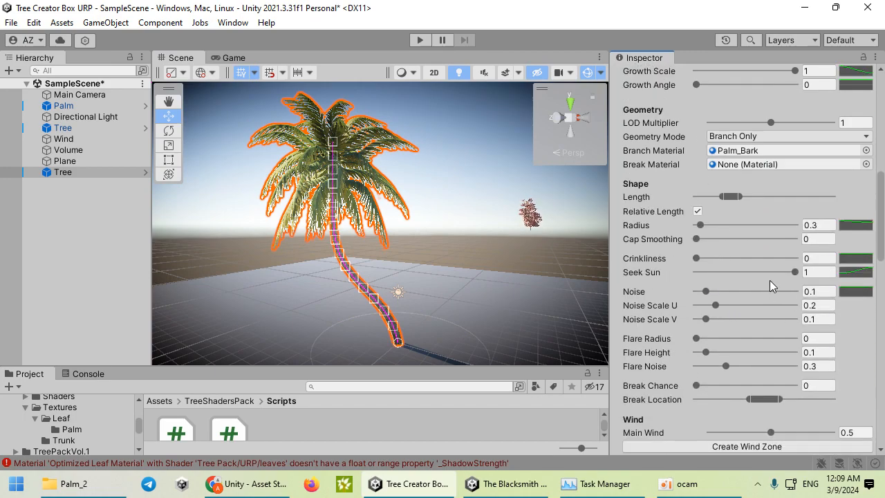
left_click_drag(794, 273, 754, 272)
right_click_drag(518, 263, 736, 268)
key("w")
key("s")
left_click_drag(753, 275, 768, 287)
Reshape the trunk's Seek Sun curve by repositioning its start and end points, and check how the palms bend
left_click(844, 271)
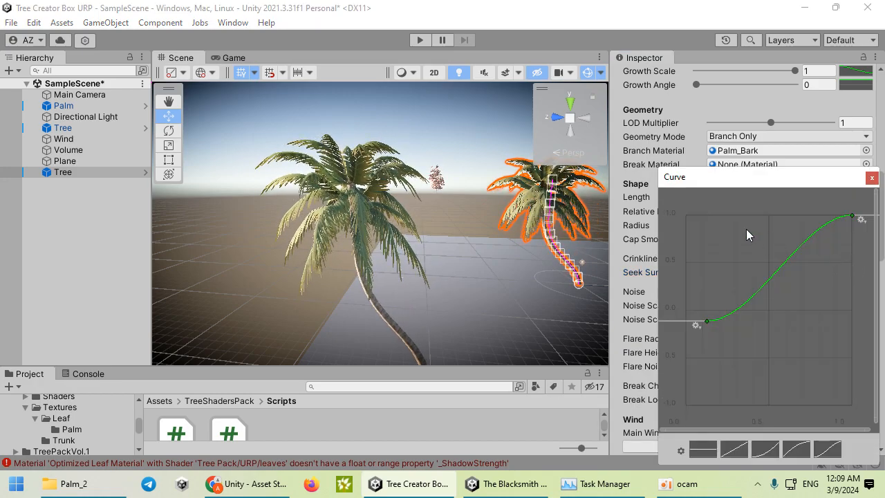
left_click_drag(708, 322, 752, 321)
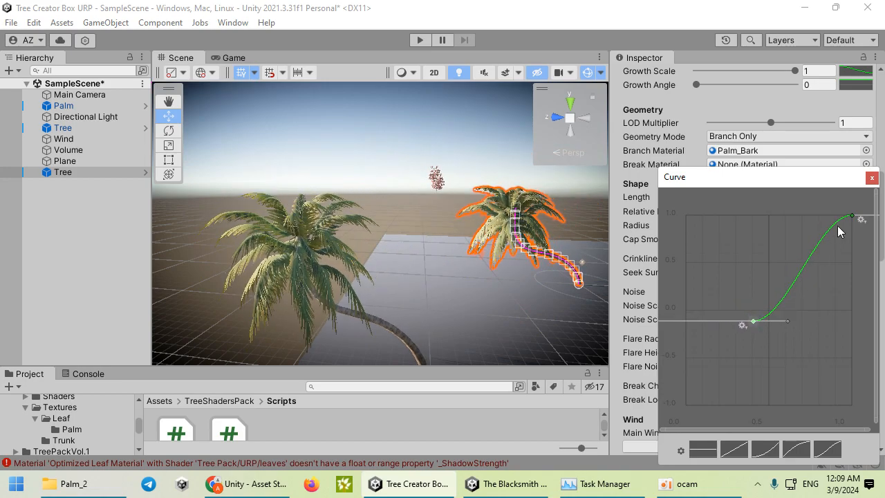
left_click_drag(850, 220, 762, 246)
right_click_drag(500, 269, 436, 239)
key("s")
key("w")
Set the Frequency of the palm's first and second frond groups to 20 each
scroll(695, 244, "up", 5)
scroll(696, 243, "up", 5)
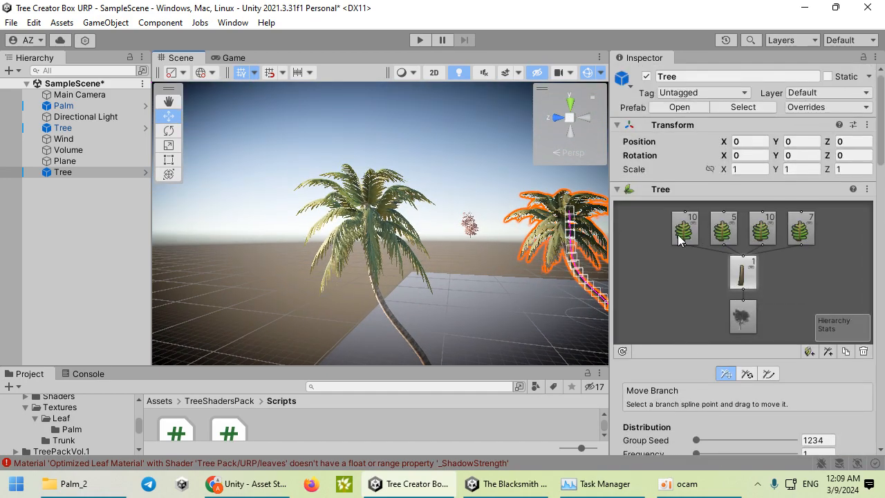
left_click(681, 234)
scroll(750, 274, "down", 3)
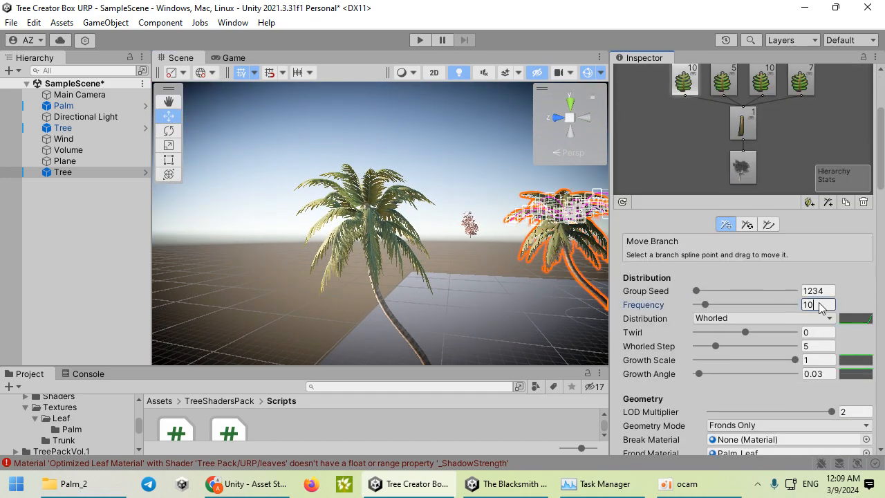
type("20")
scroll(815, 304, "up", 3)
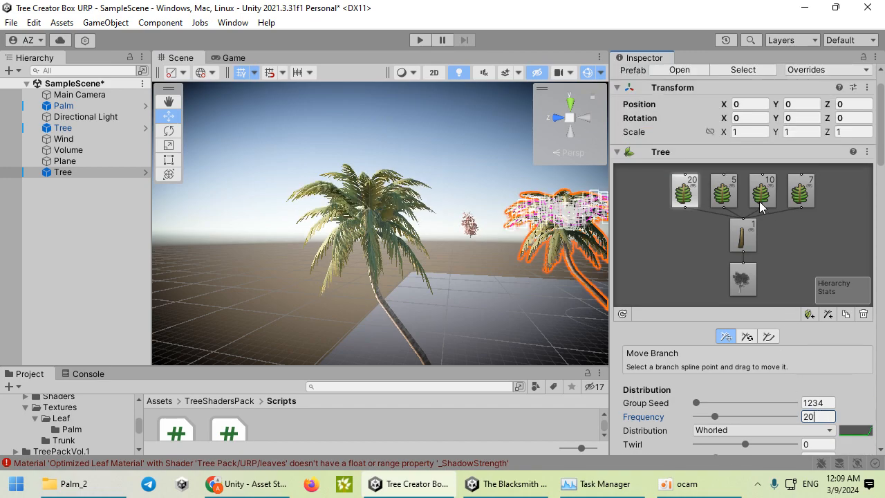
left_click(731, 202)
scroll(781, 276, "down", 4)
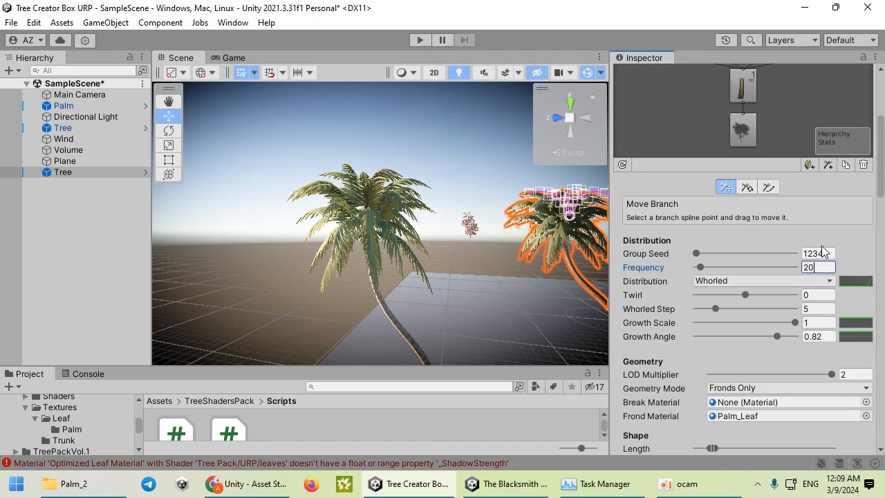
type("20")
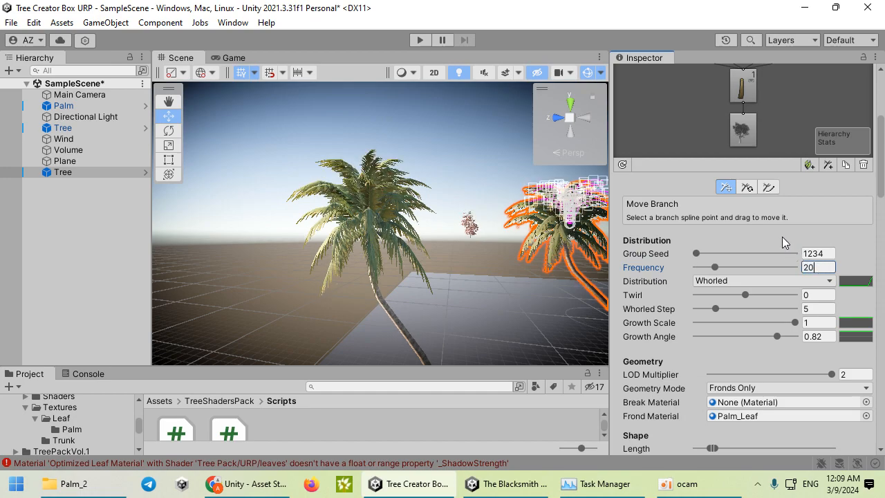
scroll(785, 245, "up", 3)
Set the Frequency of the palm's third and fourth frond groups to 20 each
left_click(763, 194)
scroll(806, 302, "down", 3)
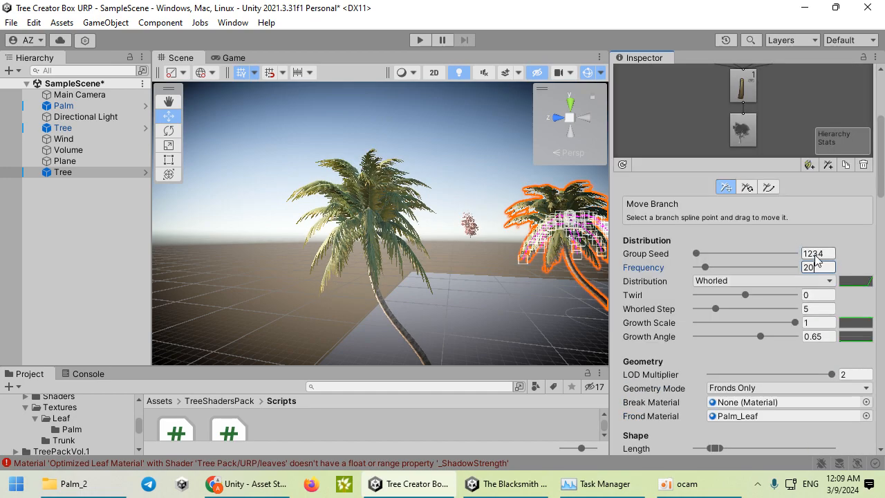
left_click(821, 266)
type("20")
scroll(792, 201, "up", 2)
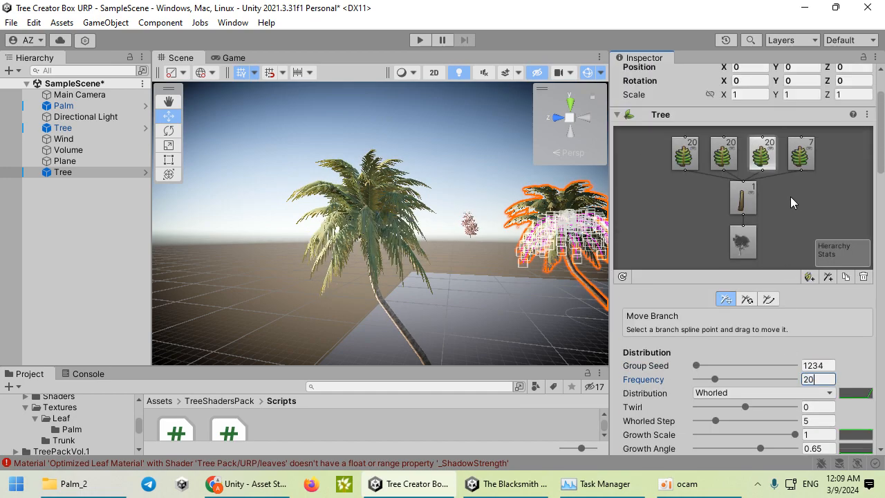
left_click(788, 168)
scroll(814, 359, "down", 2)
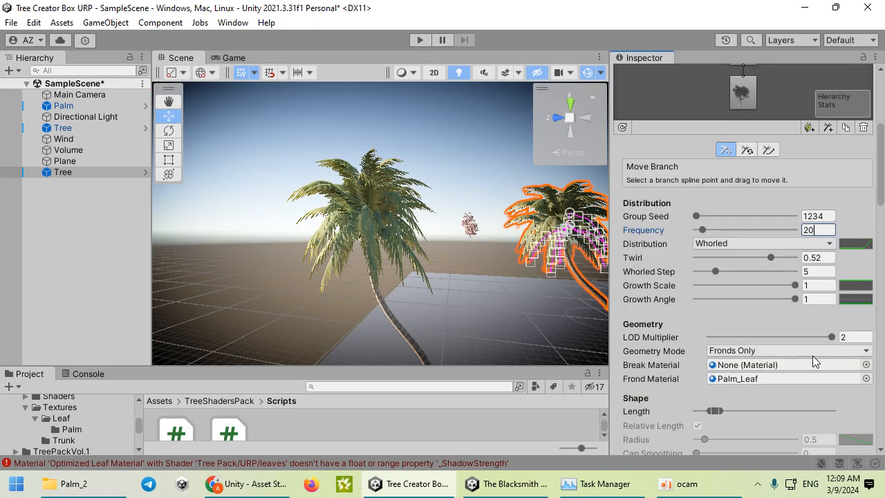
left_click(818, 230)
type("20")
Move the start point of the fourth frond group's Distribution curve to about 0.74, 0.01 and inspect the crown
right_click_drag(441, 206, 425, 192)
key("w")
key("s")
key("w")
key("s")
key("w")
key("a")
left_click(841, 245)
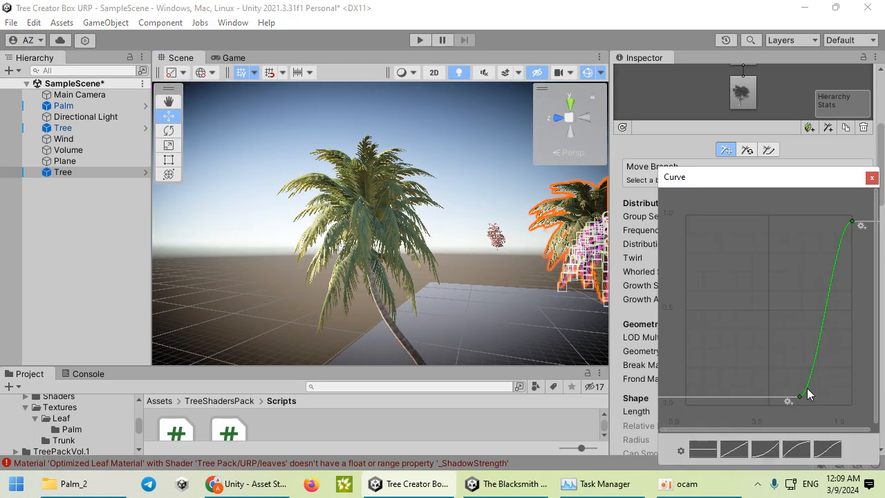
mouse_move(801, 403)
left_mouse_down()
mouse_move(815, 412)
mouse_move(803, 391)
mouse_move(813, 408)
left_mouse_up()
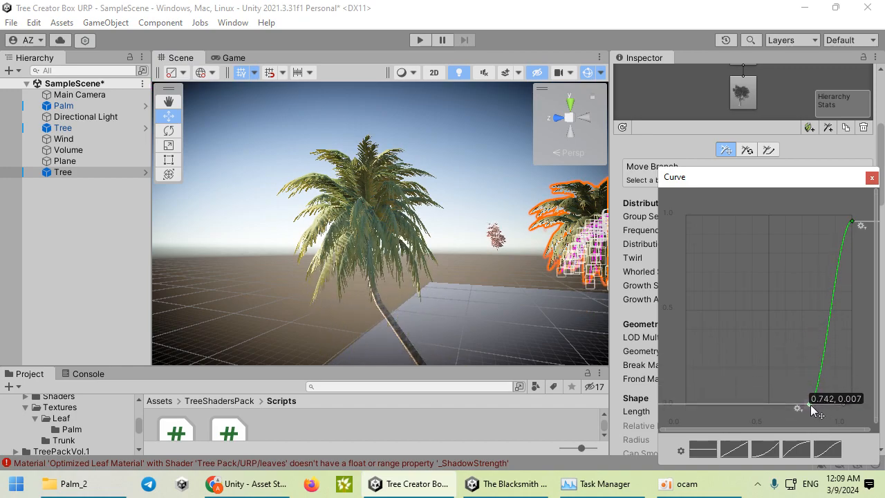
left_click_drag(476, 296, 523, 265, "alt")
Assign the second, broad green leaf texture to the Palm_Leaf material's Albedo, refresh the Palm tree, and inspect its crown up close
left_click_drag(310, 365, 310, 296)
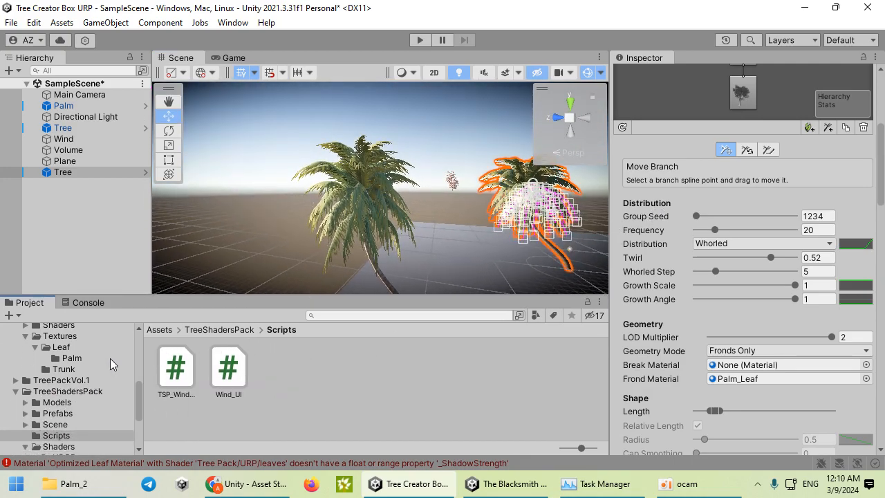
scroll(103, 377, "up", 3)
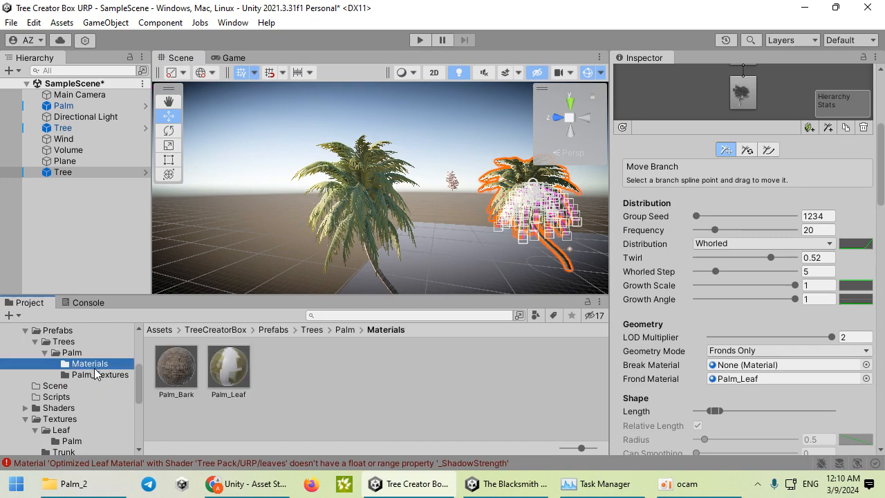
left_click(214, 373)
scroll(785, 307, "up", 2)
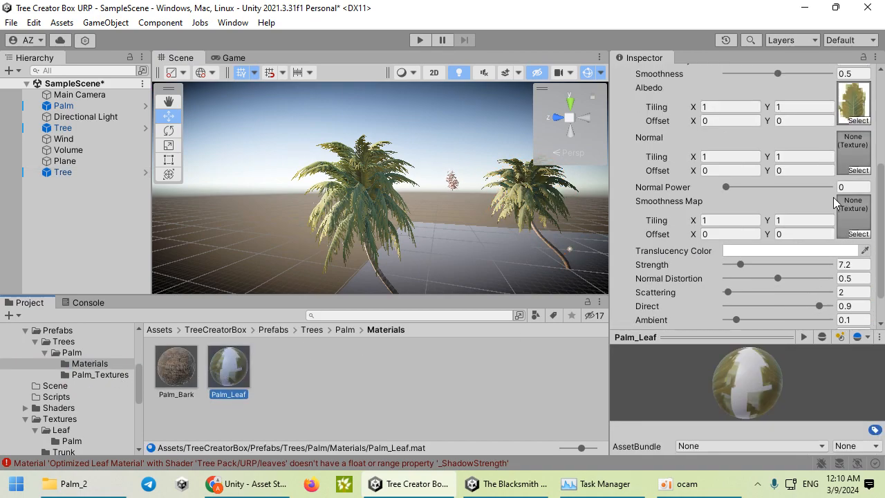
left_click(852, 104)
left_click_drag(228, 366, 747, 87)
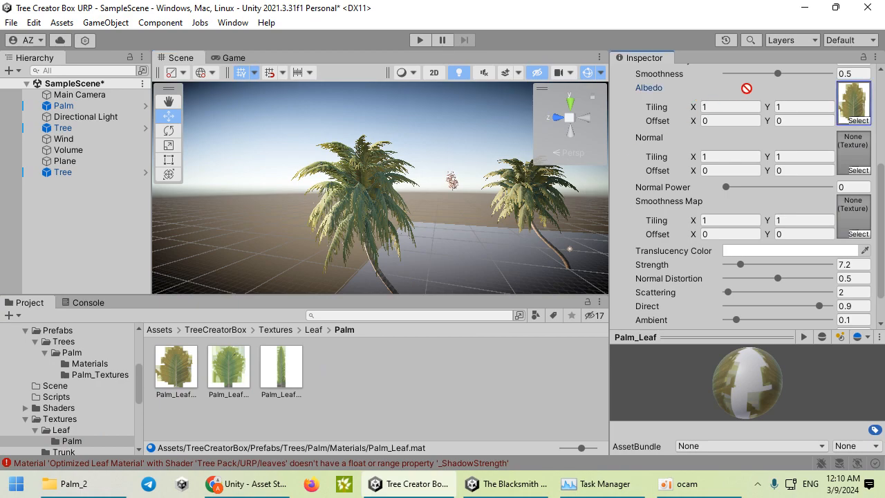
left_click(404, 214)
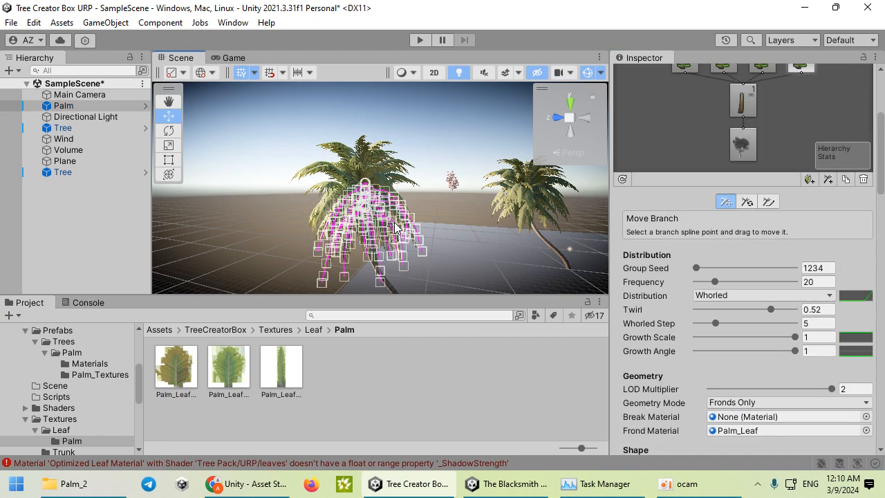
key("f")
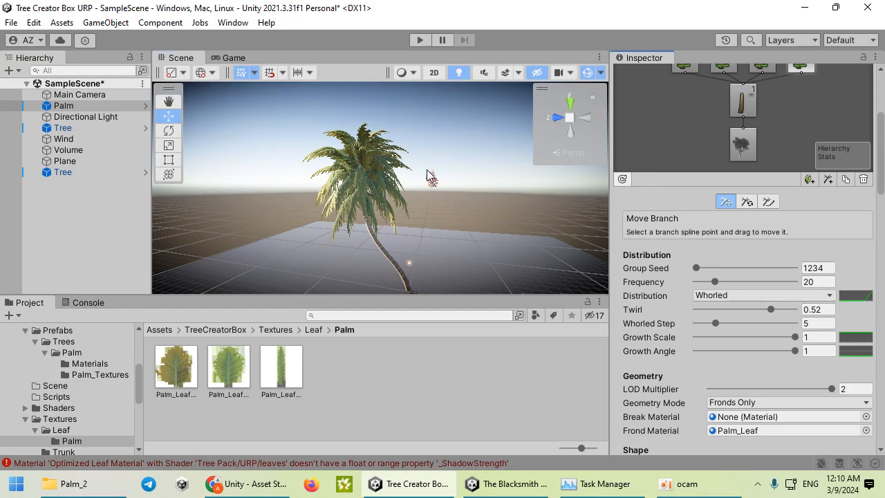
left_click(421, 146)
left_click_drag(419, 200, 82, 299, "alt")
scroll(373, 217, "up", 5)
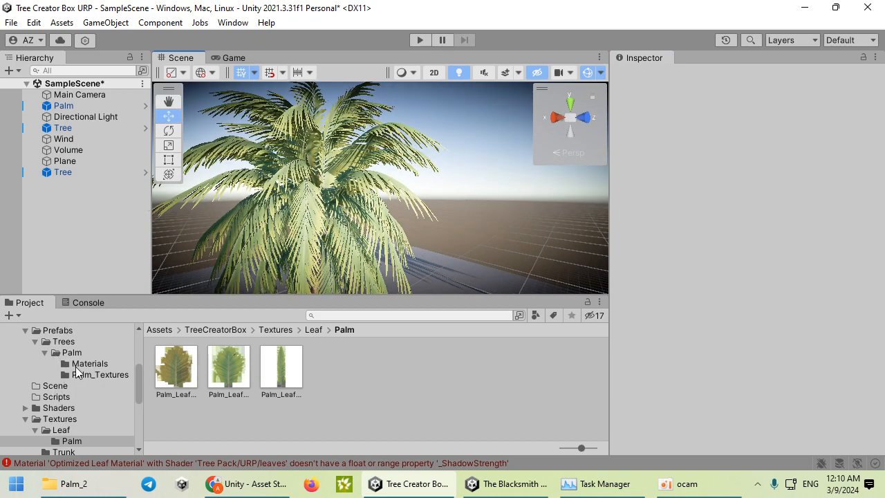
Assign the third, narrow leaf texture to the Palm_Leaf material's Albedo, refresh the Tree object, and inspect its fronds
left_click(88, 364)
left_click(228, 366)
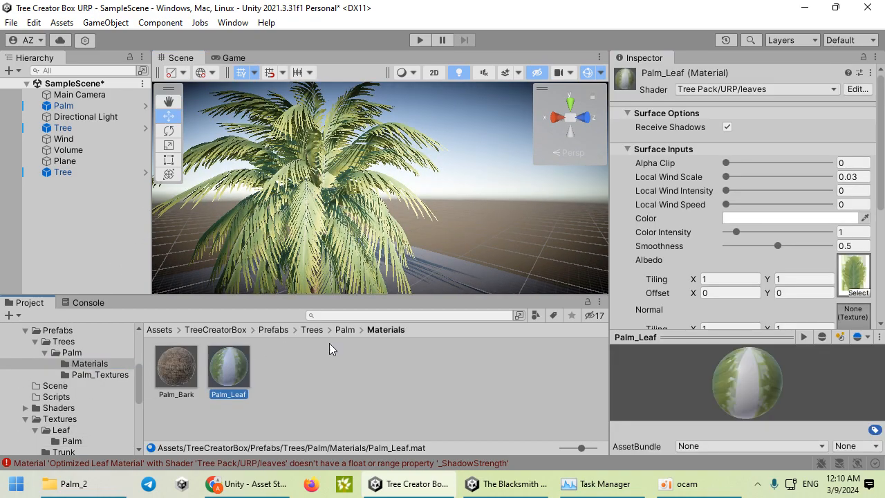
left_click(840, 280)
left_click_drag(280, 386, 748, 272)
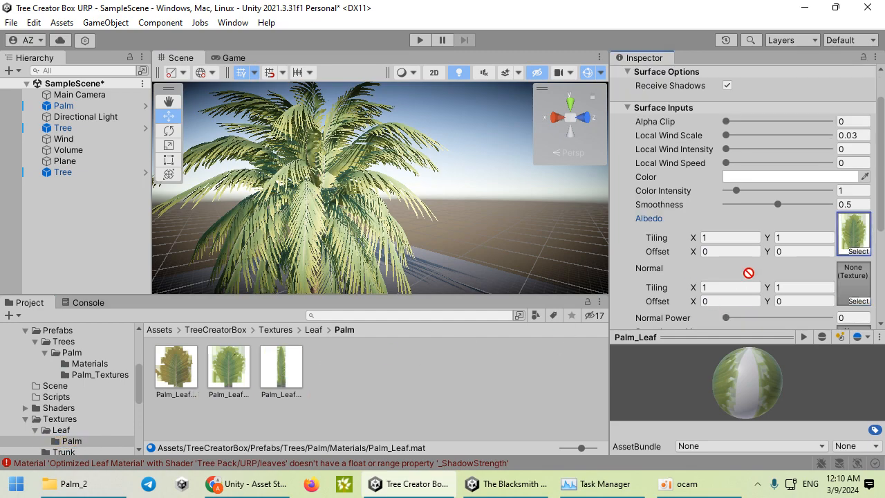
left_click(340, 202)
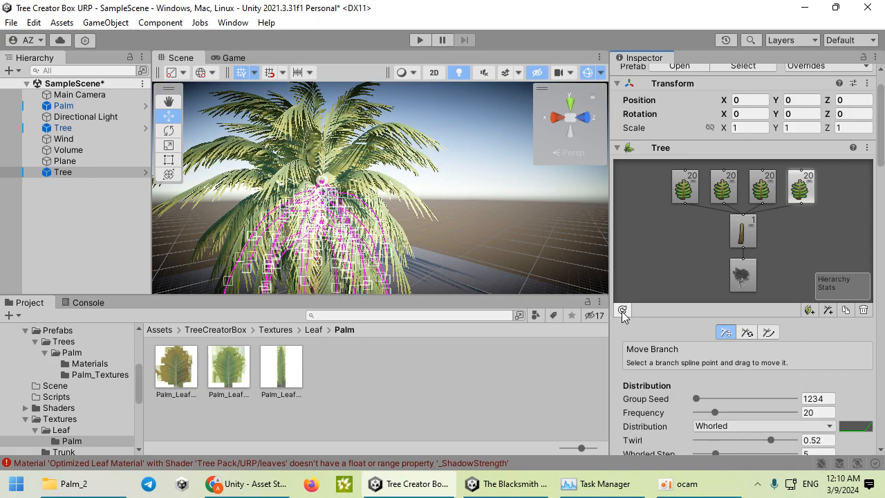
left_click(453, 166)
left_click_drag(452, 165, 101, 210, "alt")
right_click_drag(101, 210, 811, 200)
key("s")
key("w")
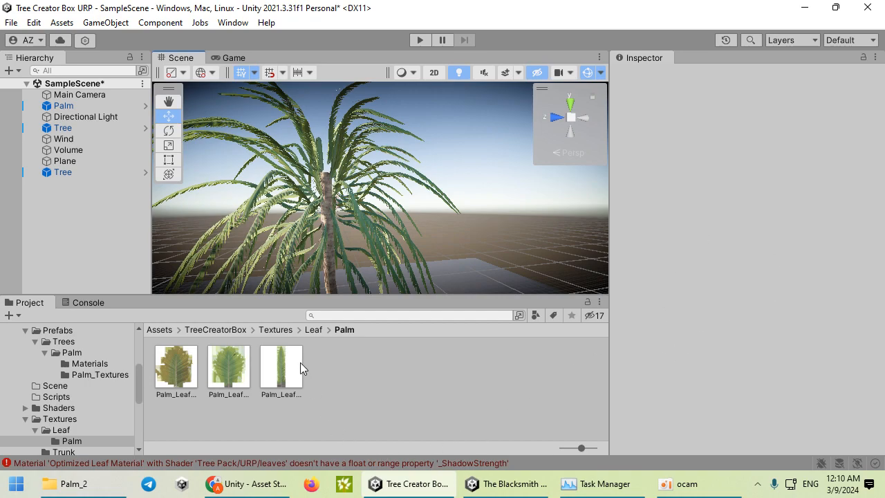
Assign the first, brownish leaf texture to the Palm_Leaf material's Albedo and select the palm Tree to refresh it
left_click(90, 363)
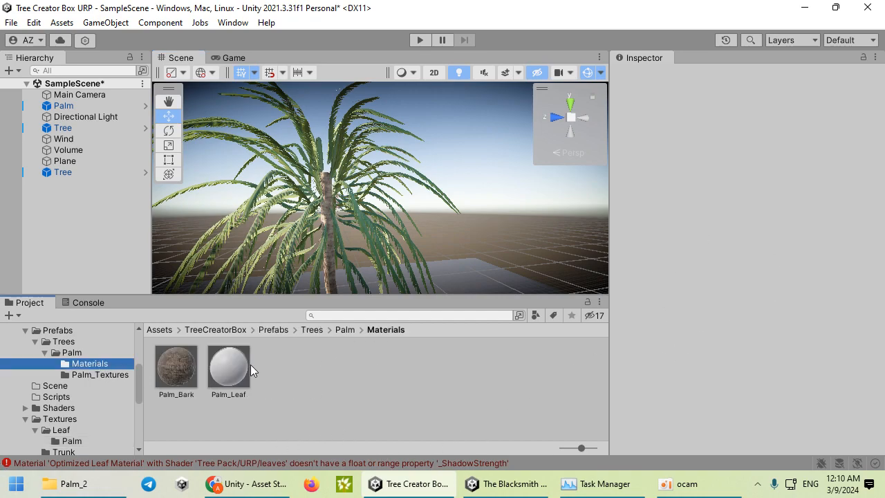
left_click(232, 367)
left_click(850, 276)
left_click_drag(176, 366, 512, 324)
left_click_drag(869, 279, 867, 278)
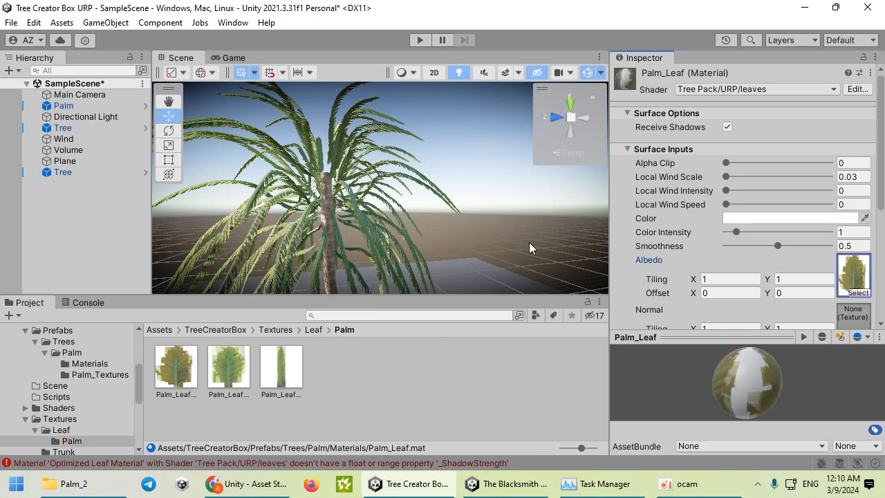
left_click(364, 217)
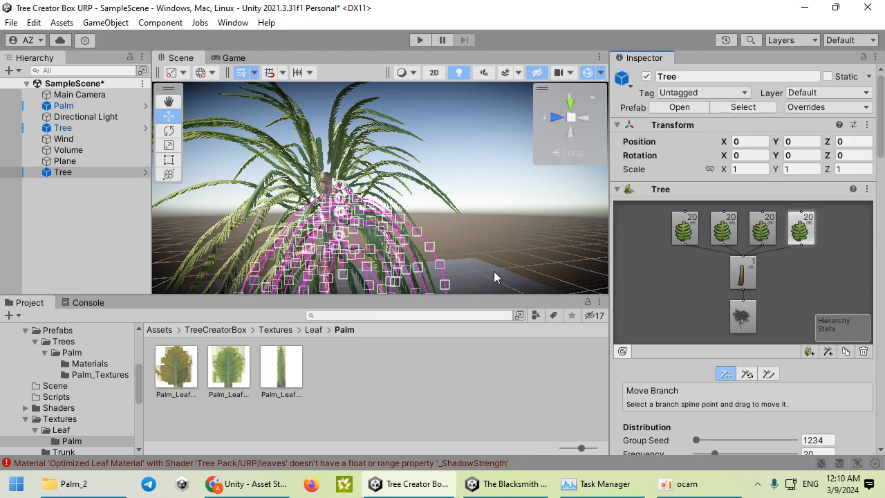
Select the Palm object and set its fourth frond group's Growth Angle to 1
left_click(462, 156)
left_click_drag(462, 156, 365, 189, "alt")
left_click(366, 189)
left_click_drag(508, 239, 478, 215, "alt")
left_click(425, 197)
left_click_drag(425, 197, 415, 228, "alt")
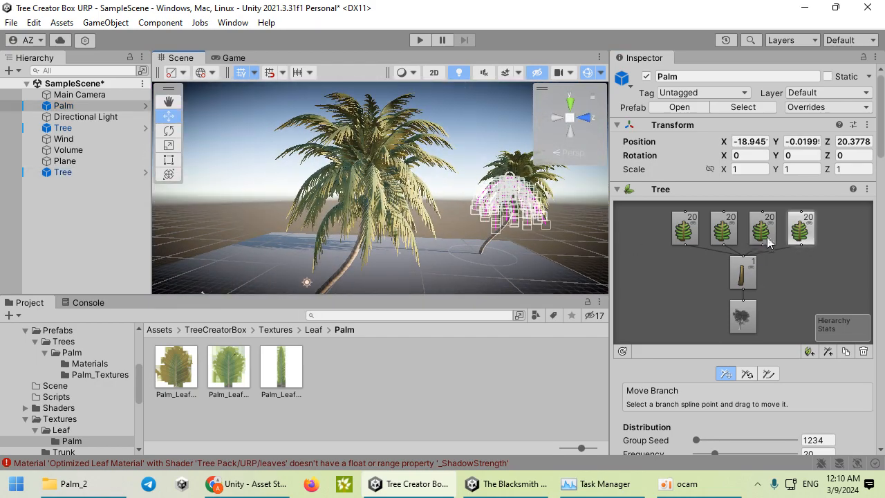
scroll(765, 316, "down", 5)
left_click_drag(795, 337, 831, 345)
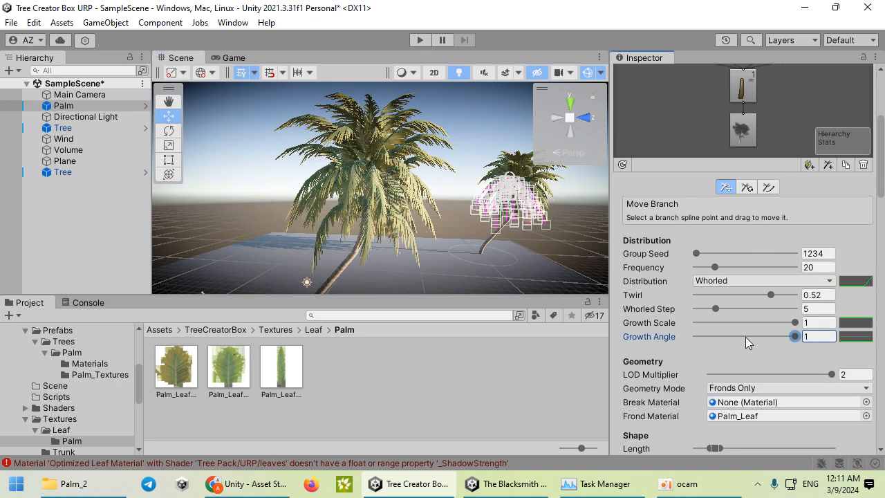
Set the fourth frond group's Seek Sun to 0.077 and inspect both palms from the other side
scroll(733, 338, "down", 5)
left_click_drag(731, 299, 703, 314)
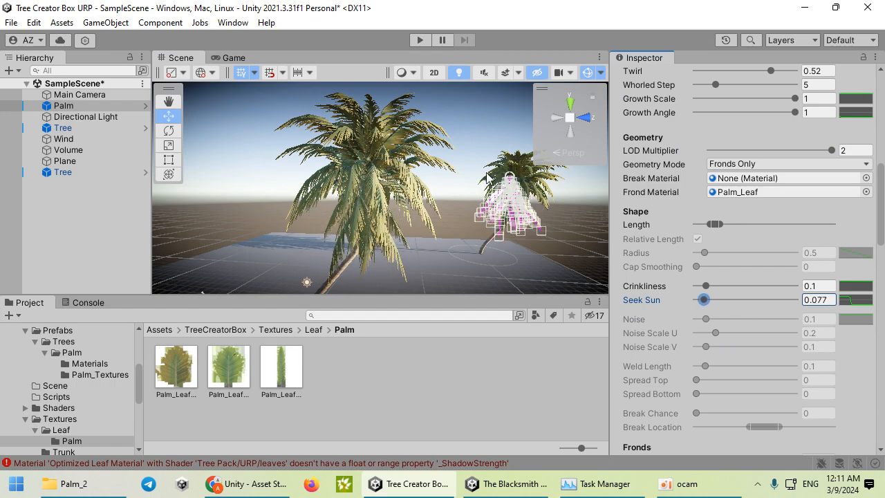
left_click(463, 186)
left_click_drag(362, 202, 218, 201, "alt")
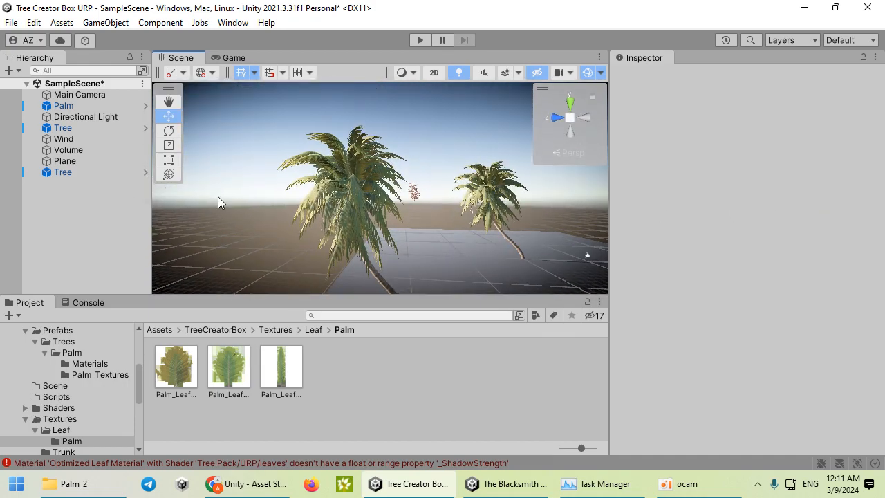
scroll(367, 238, "up", 5)
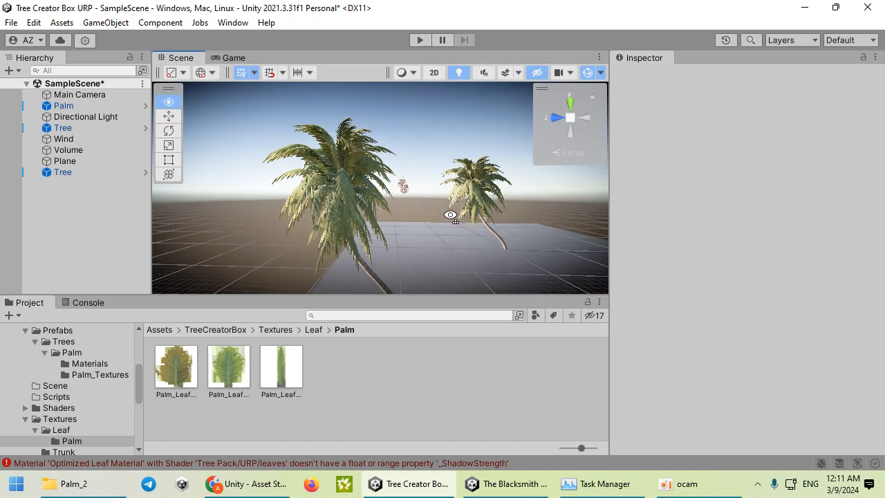
Select the Palm's trunk branch group, shift its Length range higher to lengthen the trunk, and inspect the tree
left_click(349, 187)
key("f")
left_click(743, 284)
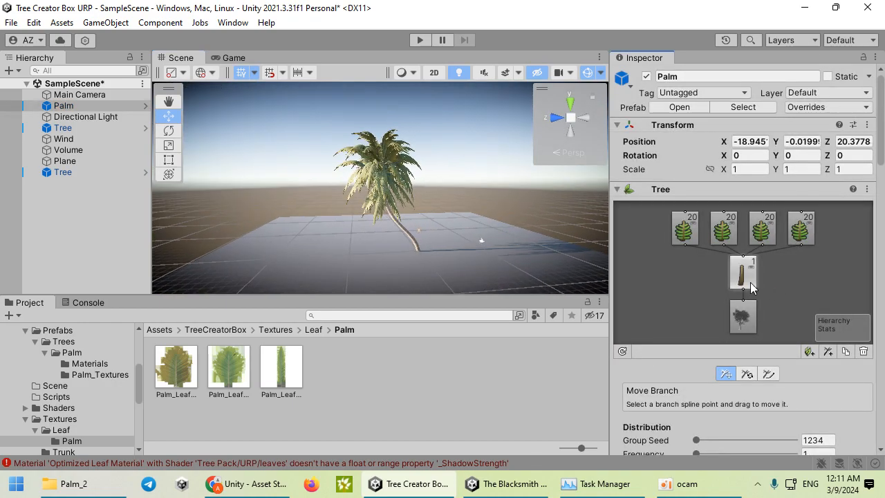
scroll(736, 311, "down", 5)
scroll(700, 263, "down", 3)
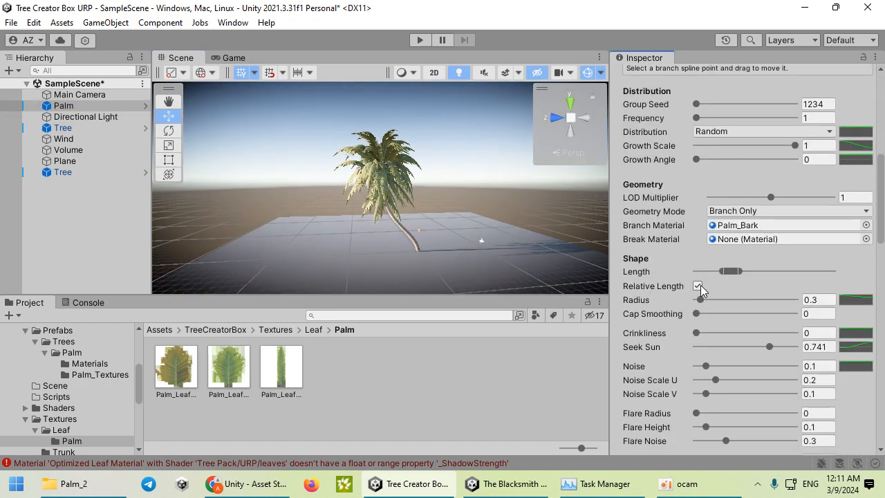
left_click_drag(729, 271, 755, 283)
mouse_move(444, 228)
right_mouse_down()
mouse_move(442, 263)
mouse_move(382, 195)
mouse_move(390, 216)
mouse_move(432, 227)
right_mouse_up()
key("s")
key("w")
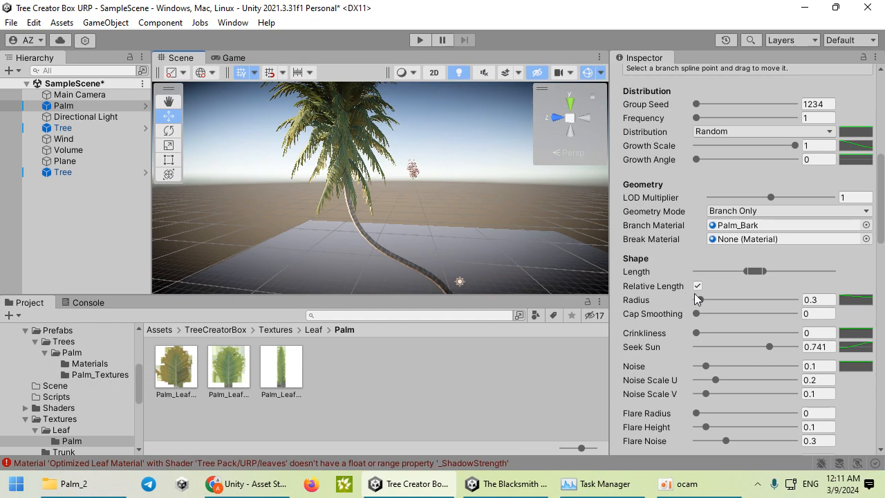
Set the trunk branch group's Radius to 0.58 and inspect the thickened trunk
mouse_move(704, 301)
left_mouse_down()
mouse_move(721, 302)
mouse_move(705, 302)
left_mouse_up()
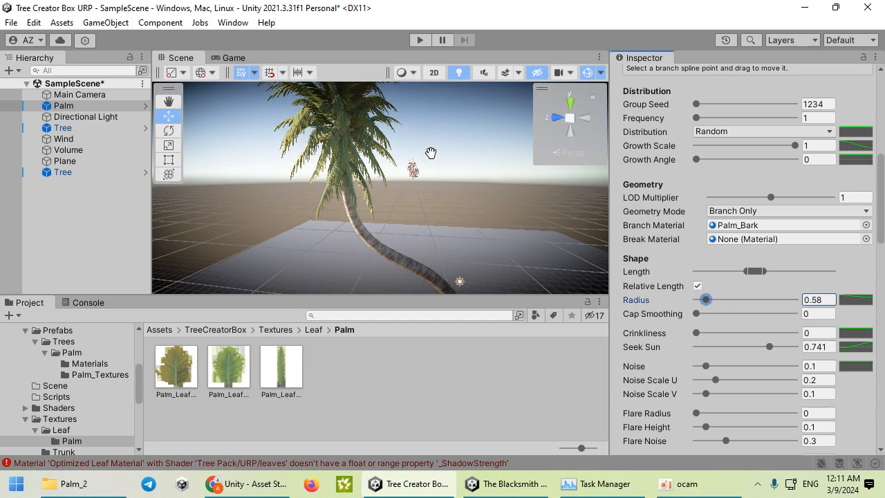
middle_click_drag(430, 153, 425, 201)
key("s")
mouse_move(424, 201)
right_mouse_down()
mouse_move(480, 154)
mouse_move(433, 209)
right_mouse_up()
key("w")
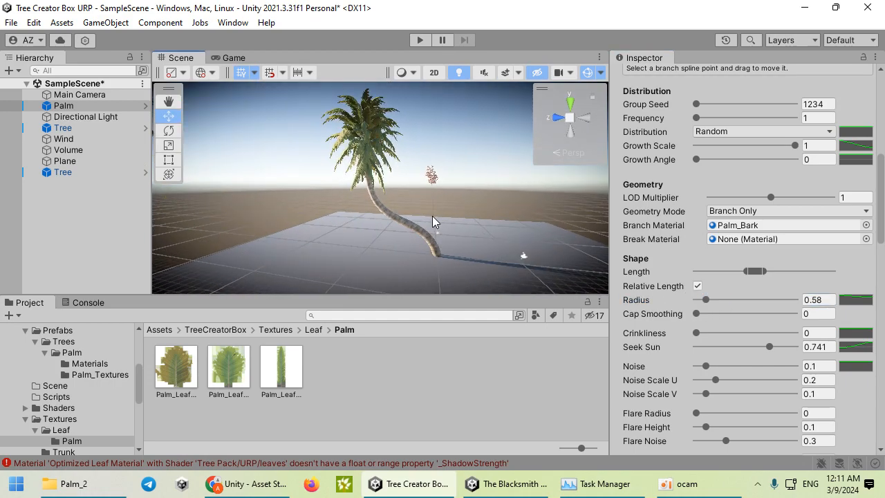
Undo the trunk's Radius and Length changes
key("ctrl+z")
key("ctrl+z")
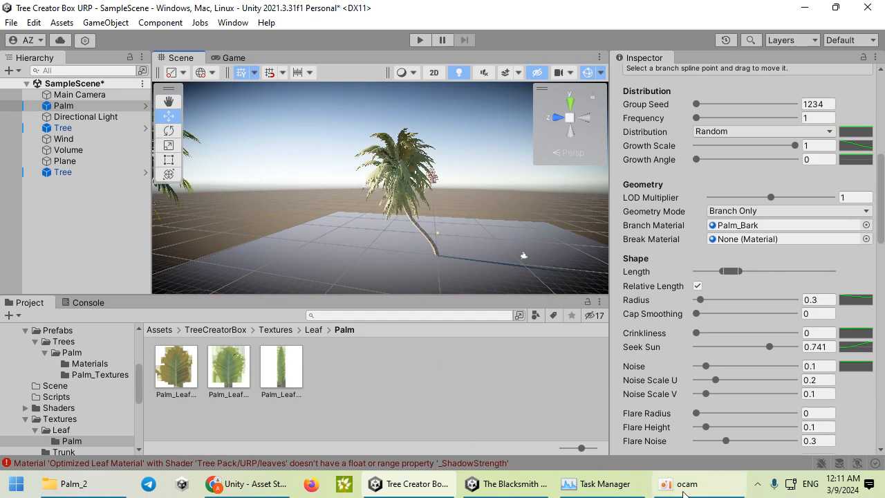